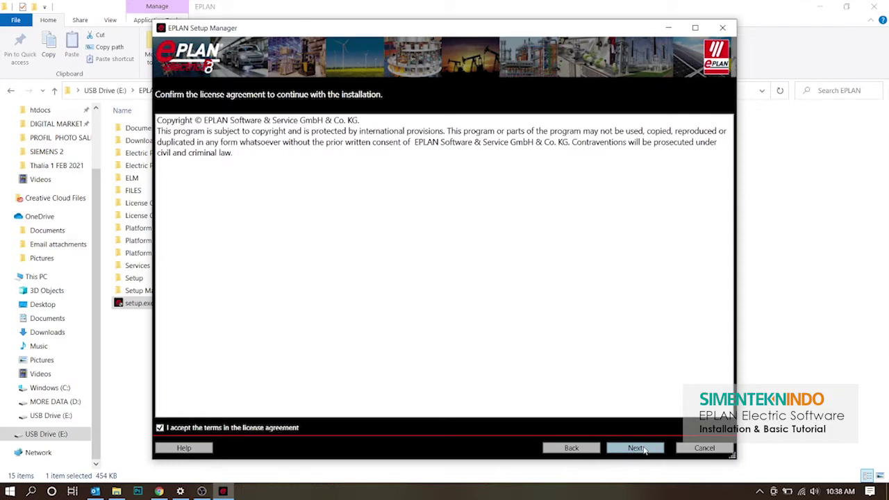
Install EPLAN Electric P8 as a standard installation in the default directories, with mm as the measuring unit
click(645, 449)
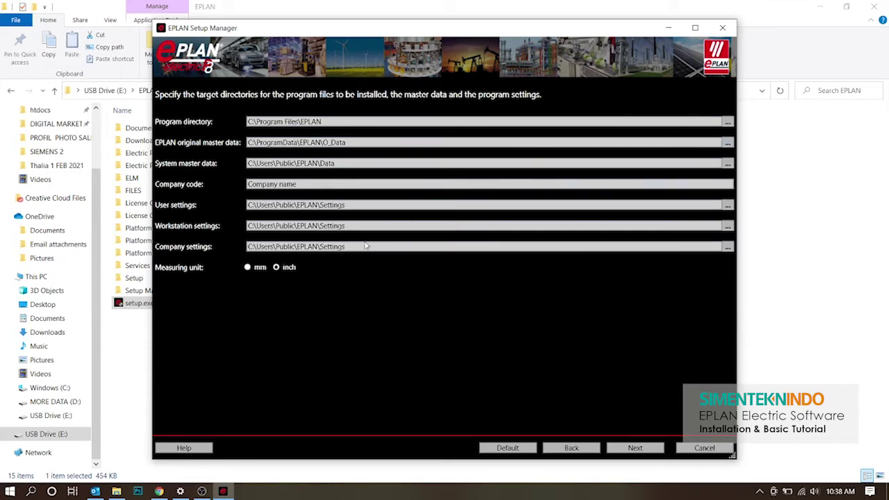
click(254, 271)
click(635, 449)
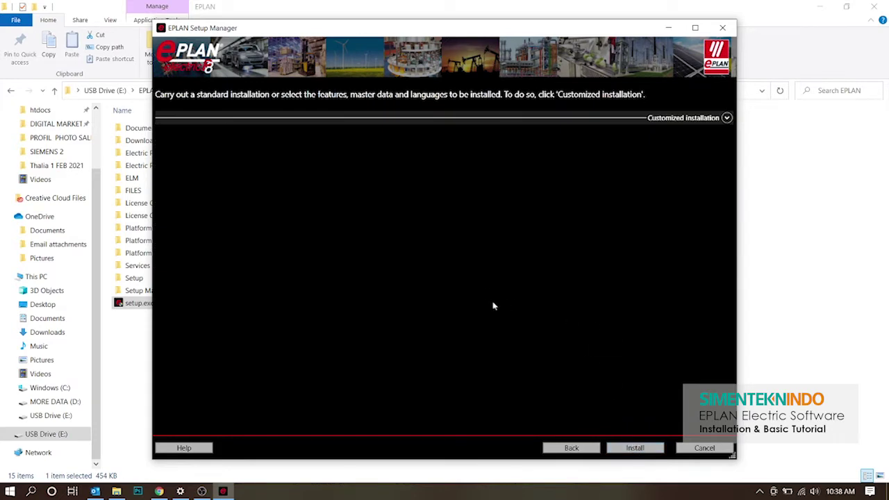
click(616, 449)
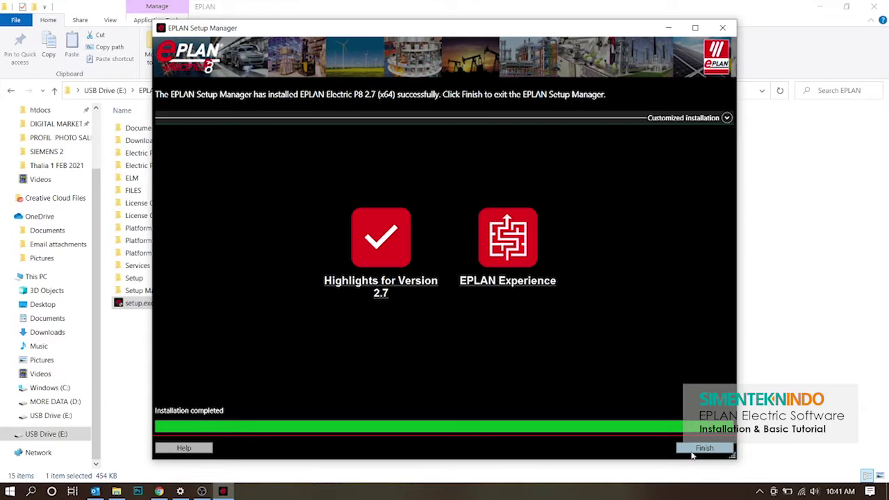
click(695, 450)
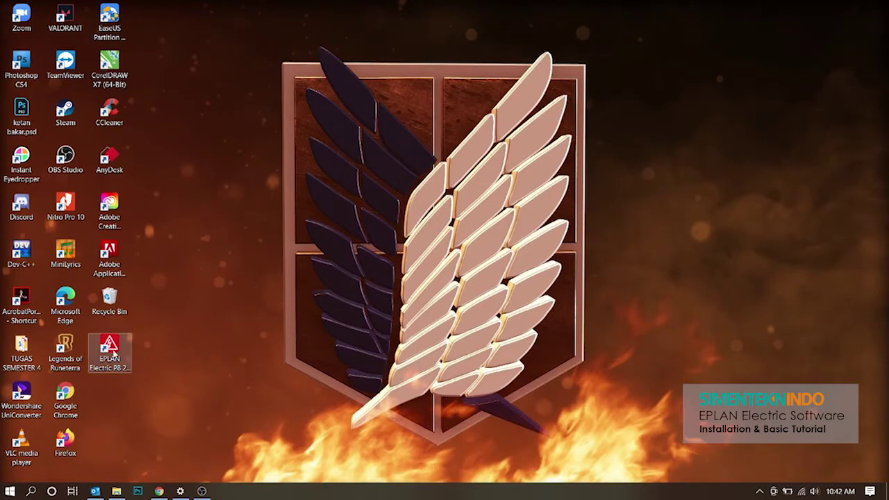
Start EPLAN Electric P8, choose validation by code, and select the EPLAN Electric P8 - Professional+ license
double_click(111, 356)
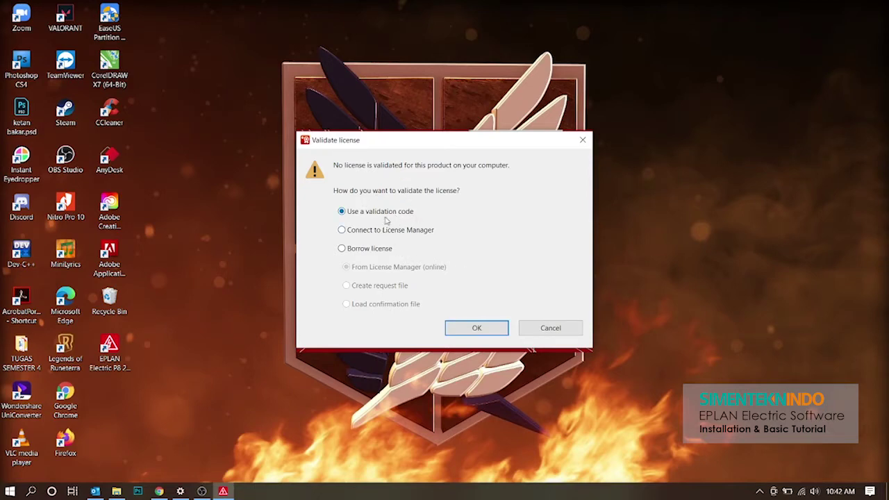
click(460, 332)
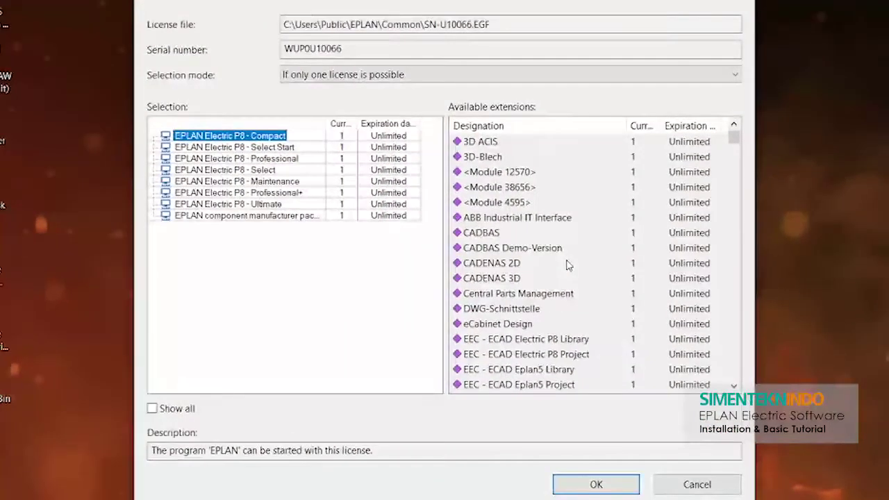
click(262, 148)
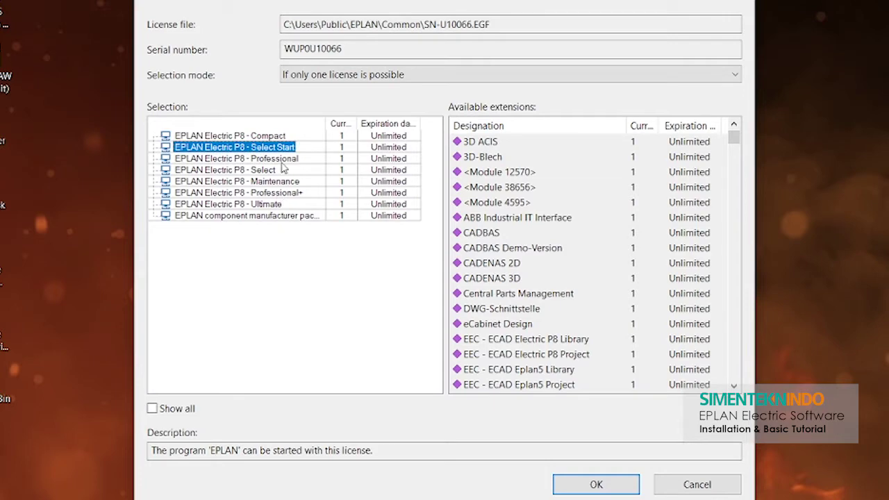
click(287, 194)
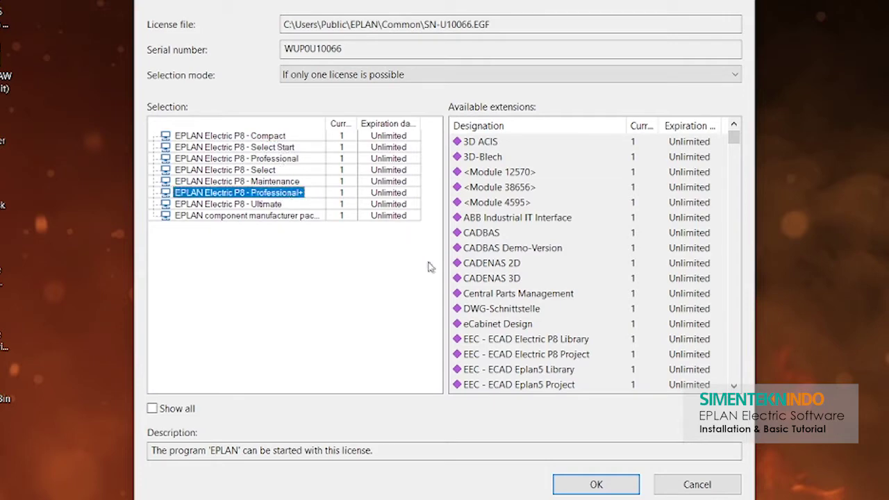
click(577, 484)
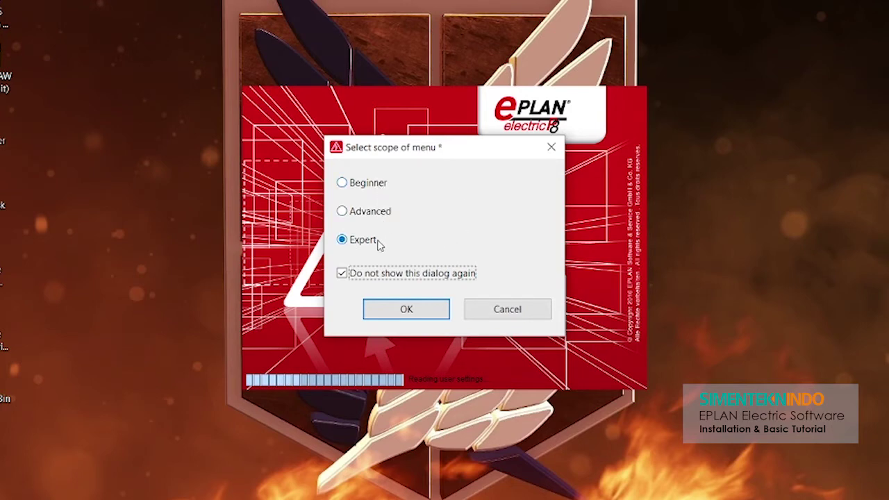
Complete the first-start prompts with the Expert menu scope, firewall access on public networks, and Decide later for the improvement program
click(401, 310)
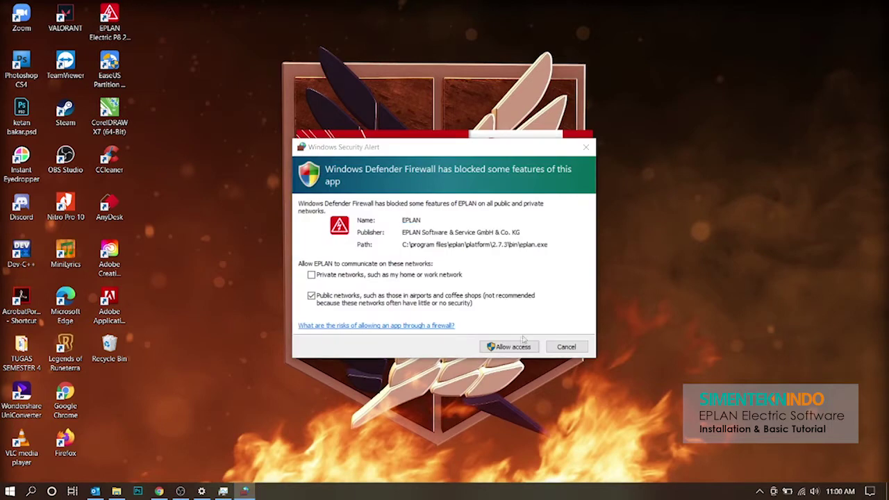
click(506, 347)
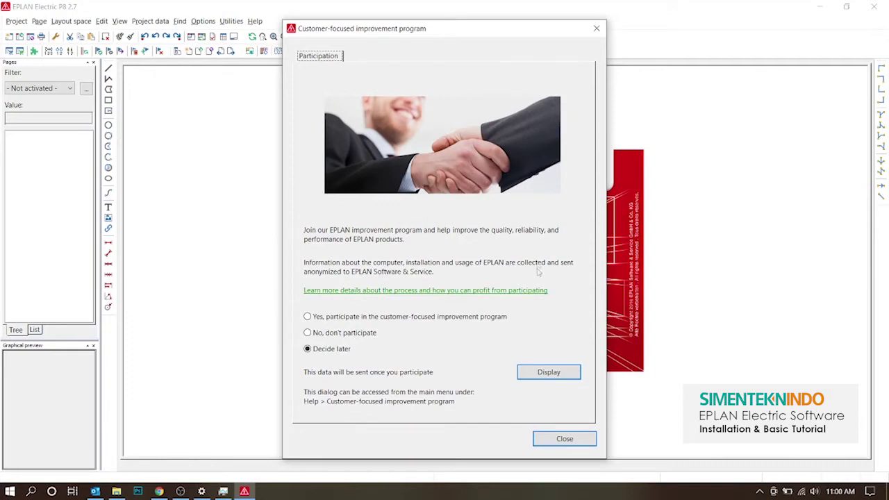
click(541, 440)
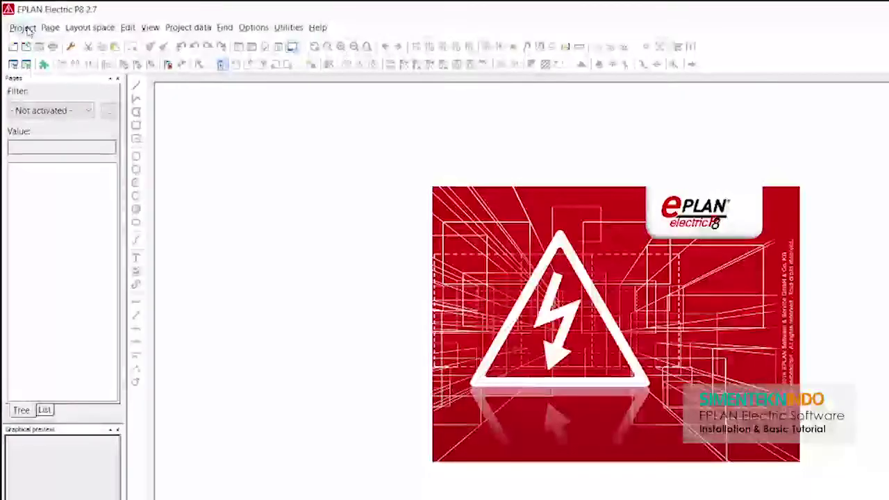
Start a new project and name it Eplan_Try
click(20, 21)
click(32, 105)
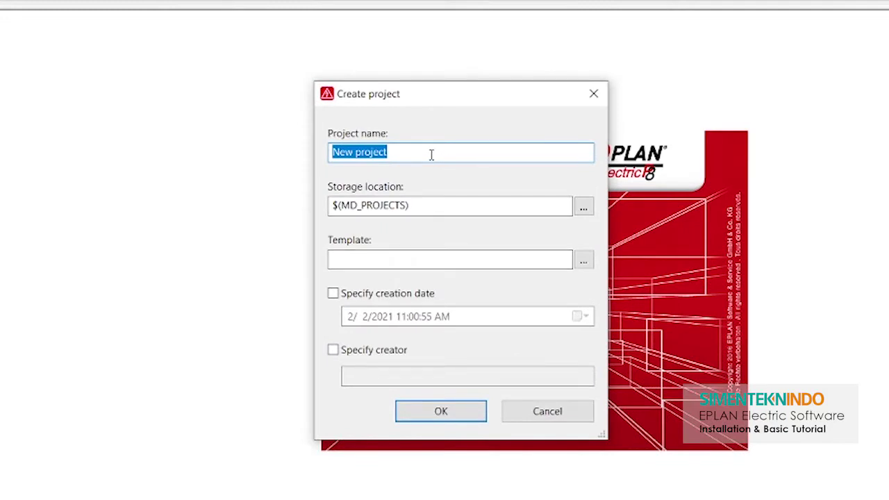
text(Ep)
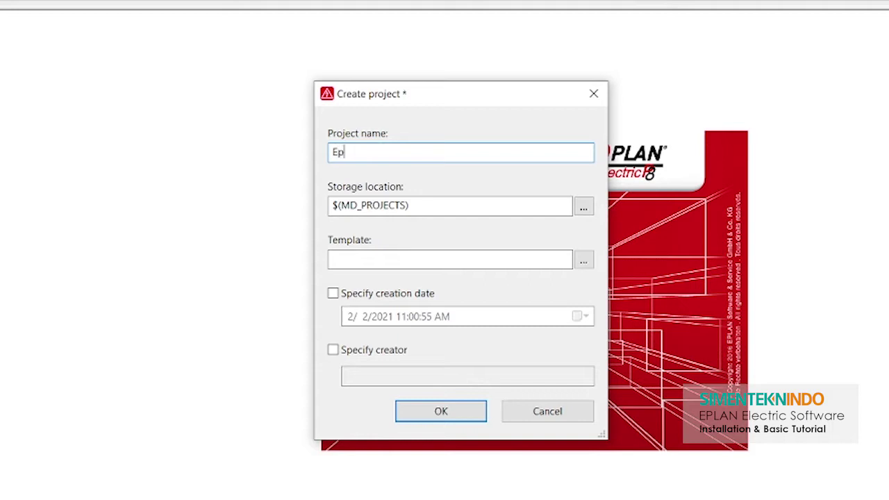
text(lan_Try)
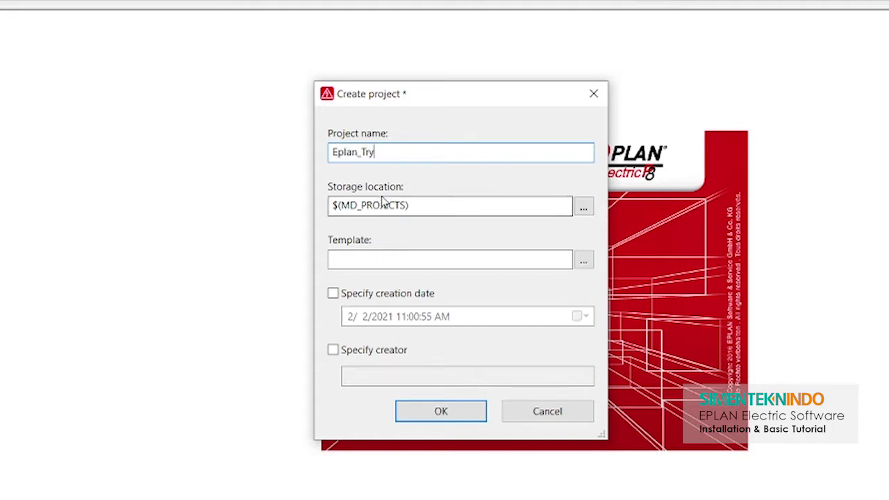
Browse the directories available as storage location for the new project and confirm the preselected projects folder
click(586, 211)
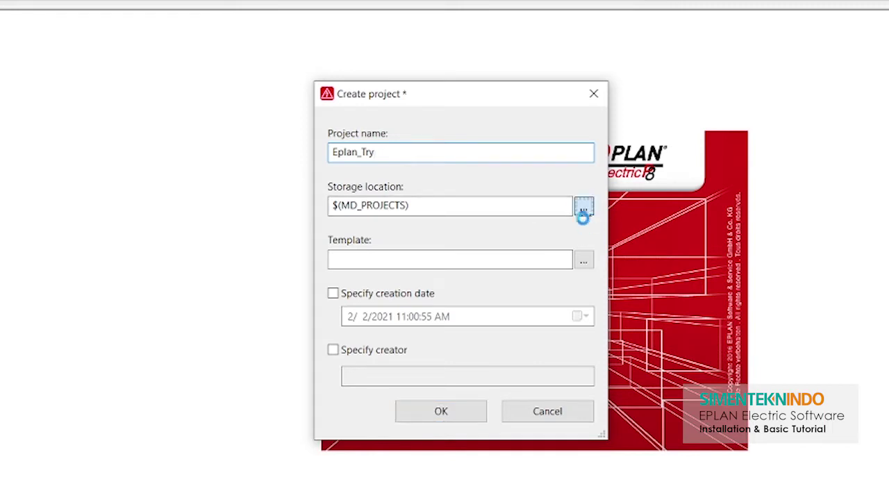
scroll(490, 284, up, 3)
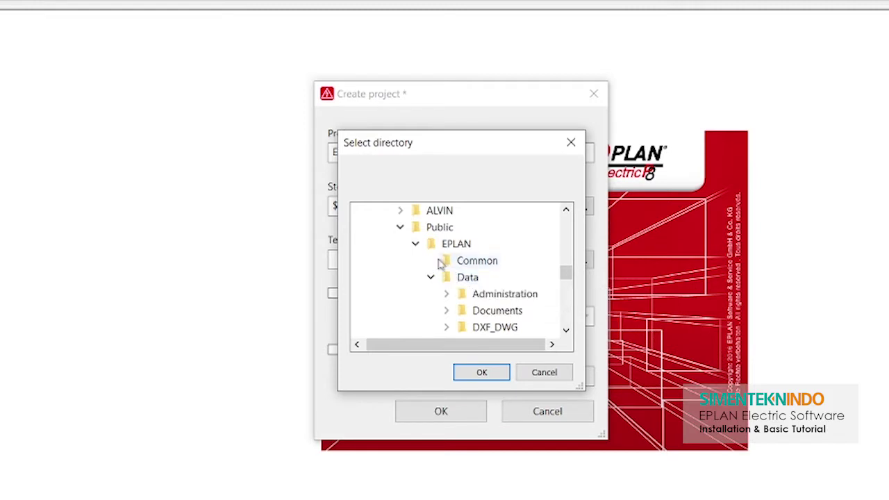
click(571, 142)
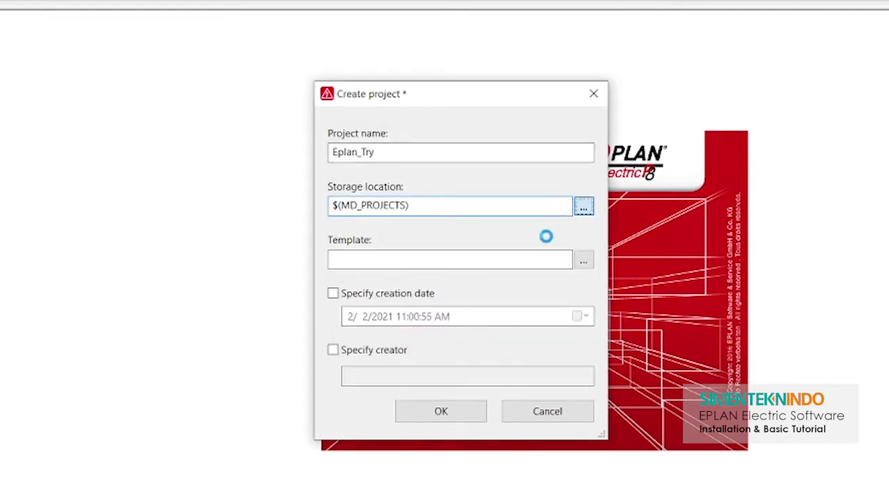
scroll(486, 288, up, 2)
scroll(472, 291, up, 4)
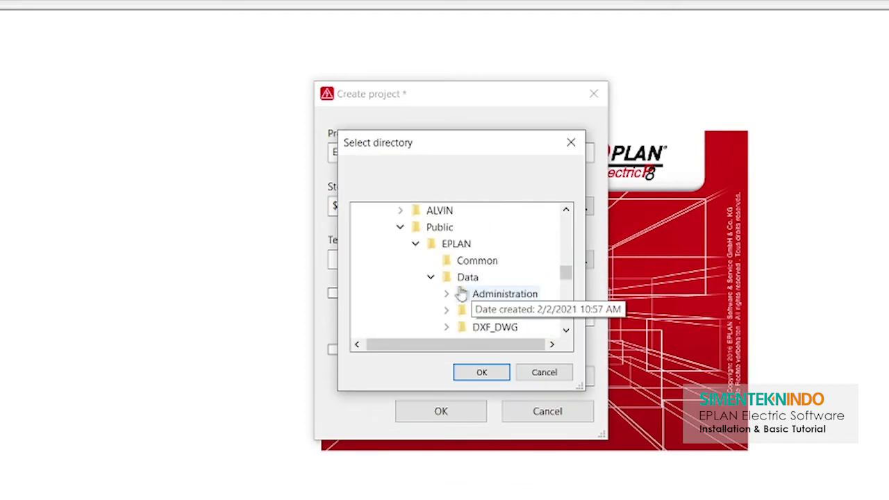
scroll(442, 291, down, 1)
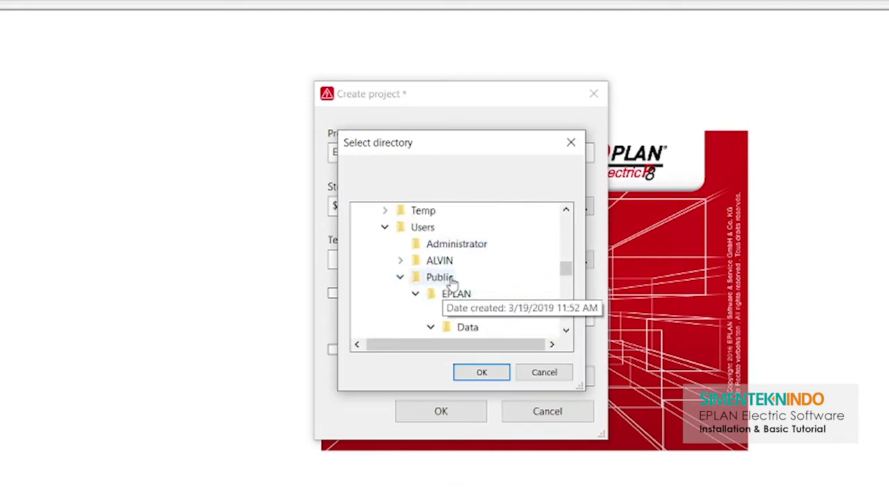
click(481, 371)
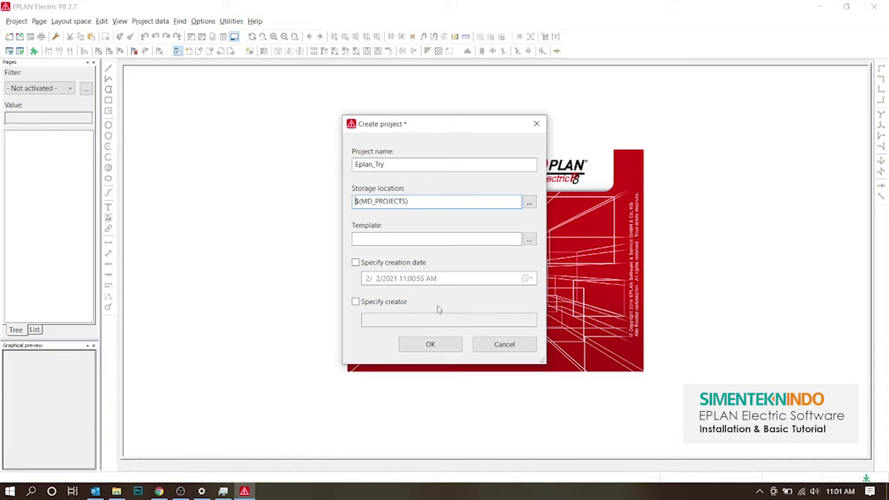
Create the project from the GB-standard template GB_tpl001.ept
click(430, 346)
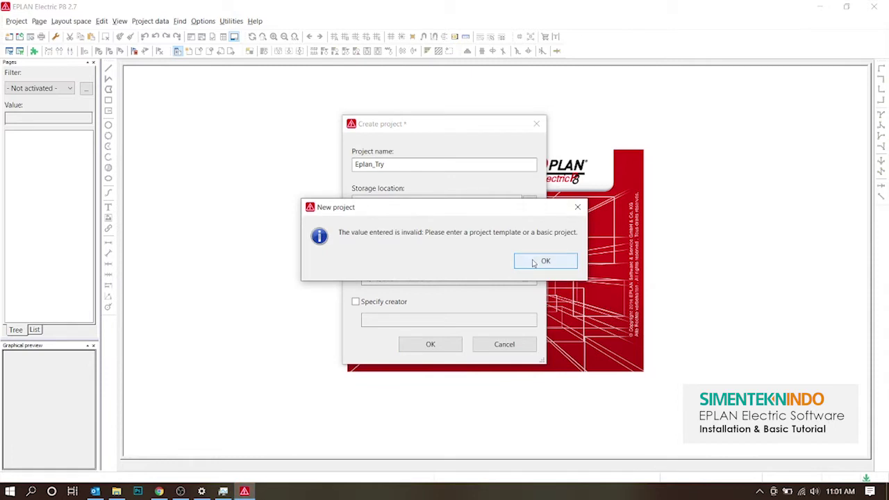
click(534, 263)
click(530, 240)
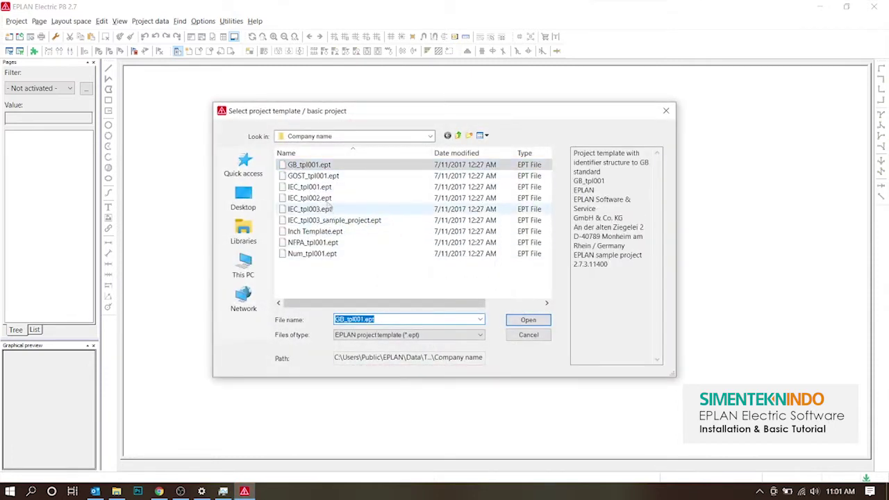
click(318, 167)
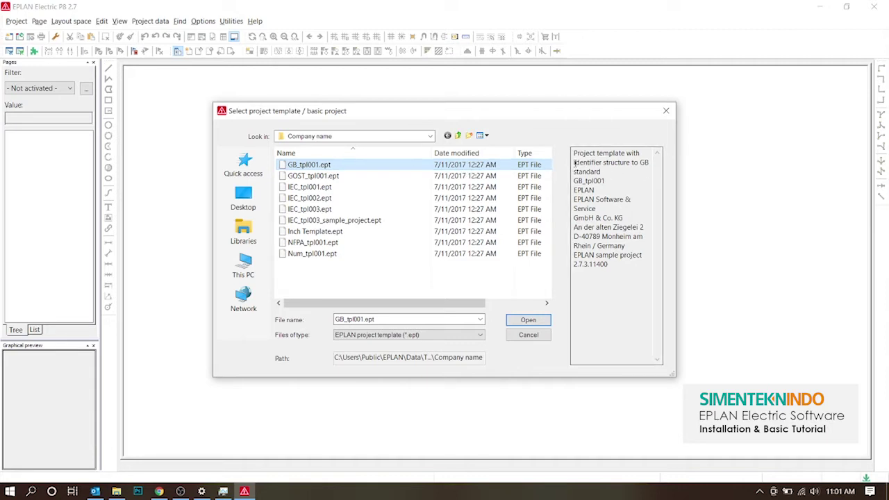
drag(575, 164, 638, 174)
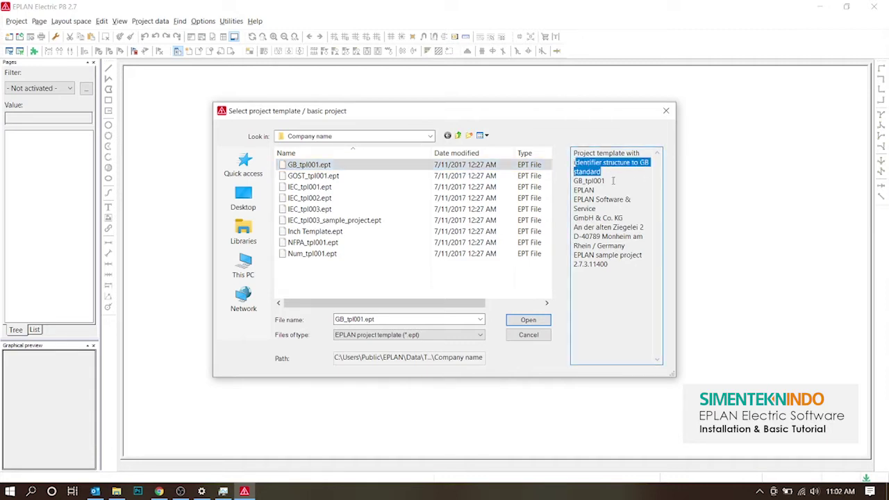
click(512, 319)
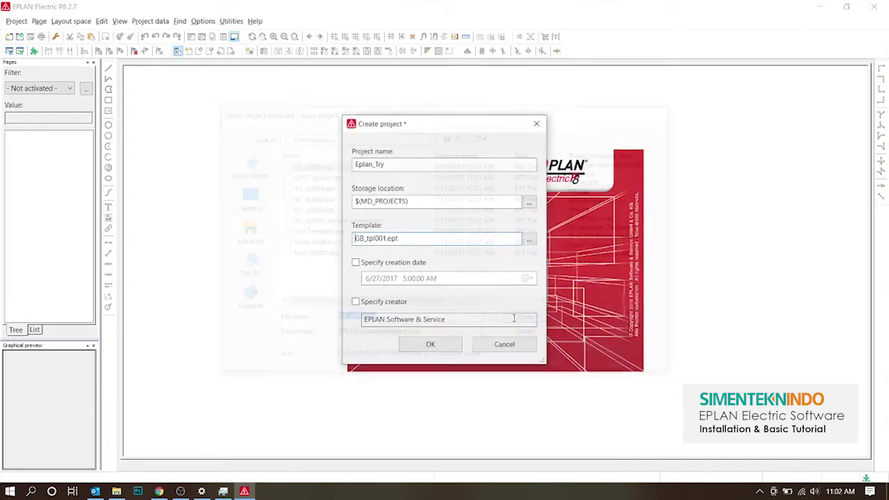
click(446, 344)
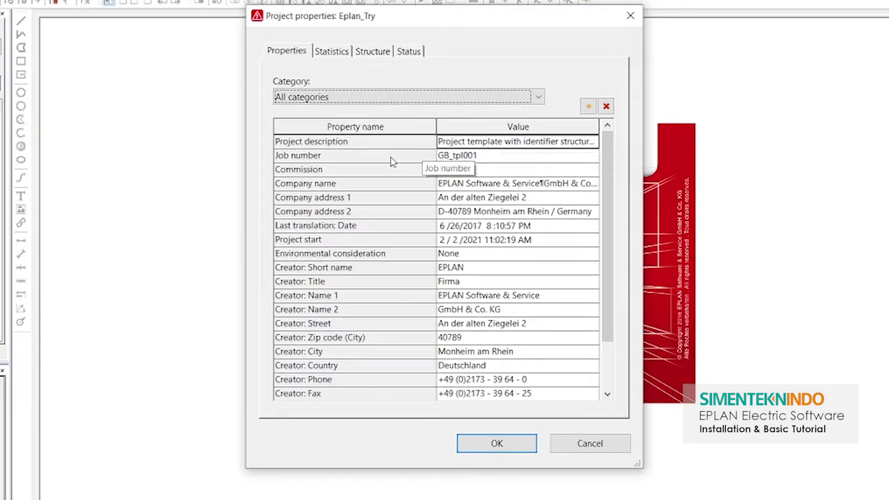
Replace the project description in the project properties with "Try"
scroll(417, 284, down, 2)
scroll(417, 284, up, 2)
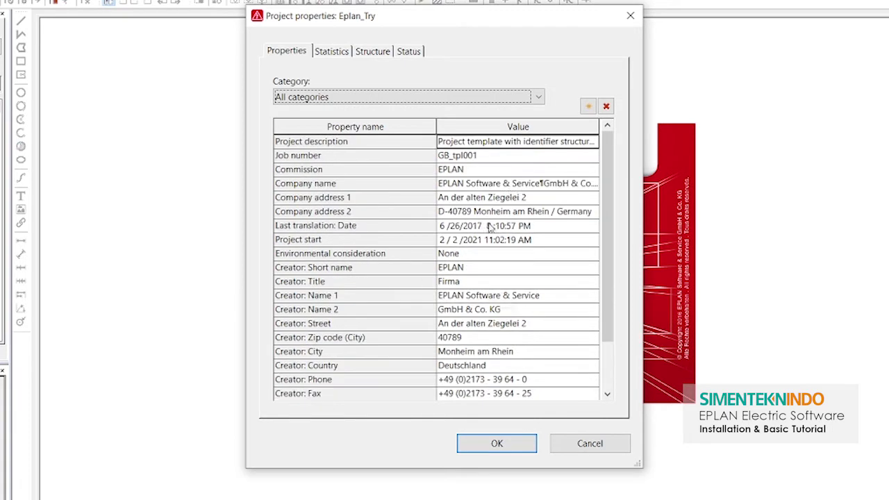
click(524, 142)
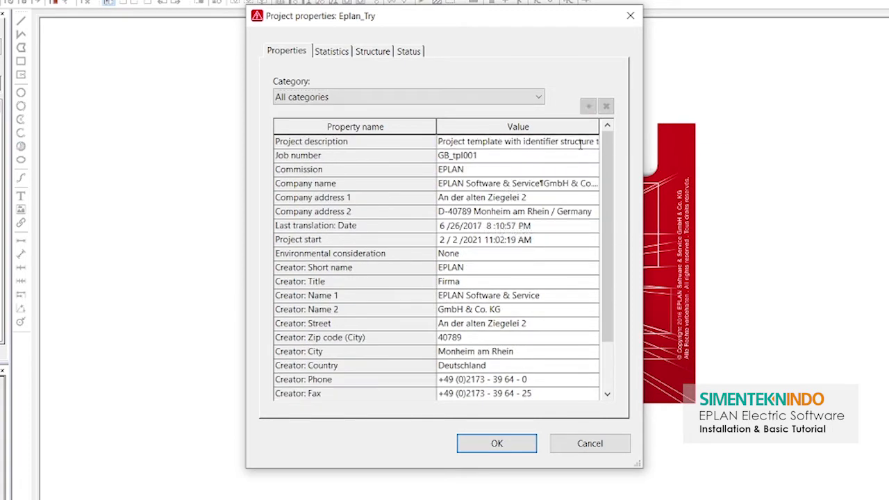
key(ctrl+a)
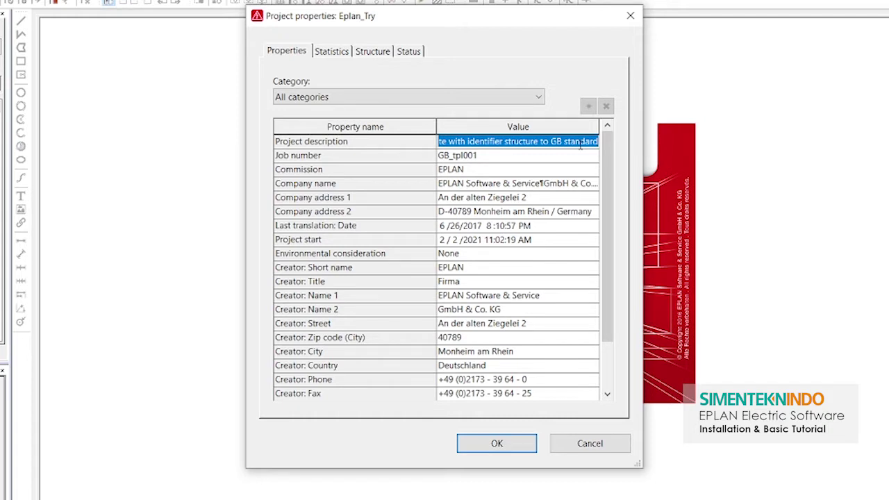
text(Try)
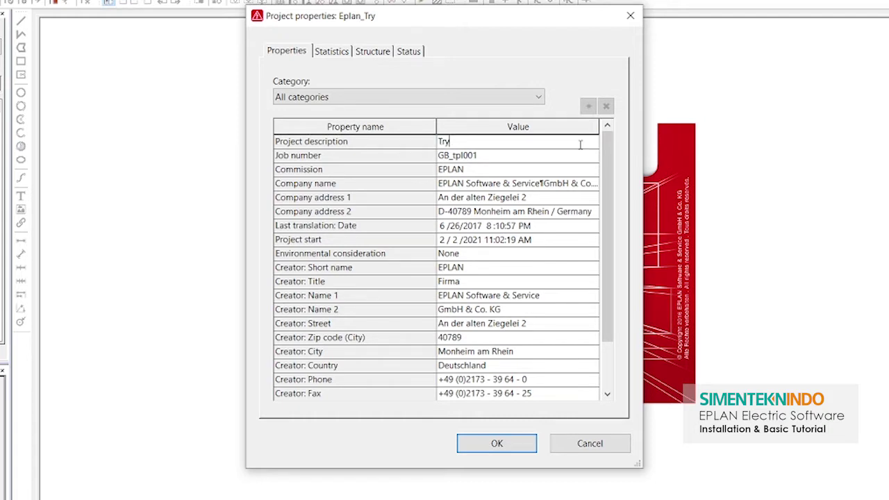
Set the project's job number to 020221
click(422, 156)
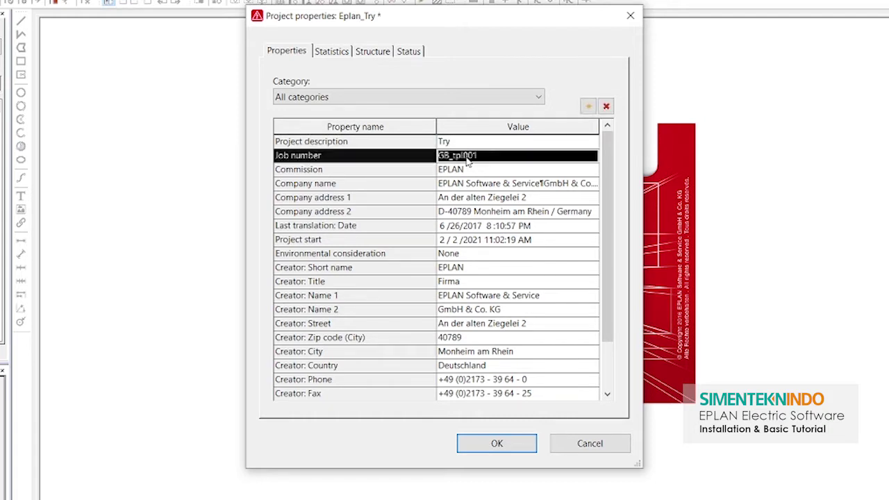
click(470, 155)
drag(481, 156, 438, 156)
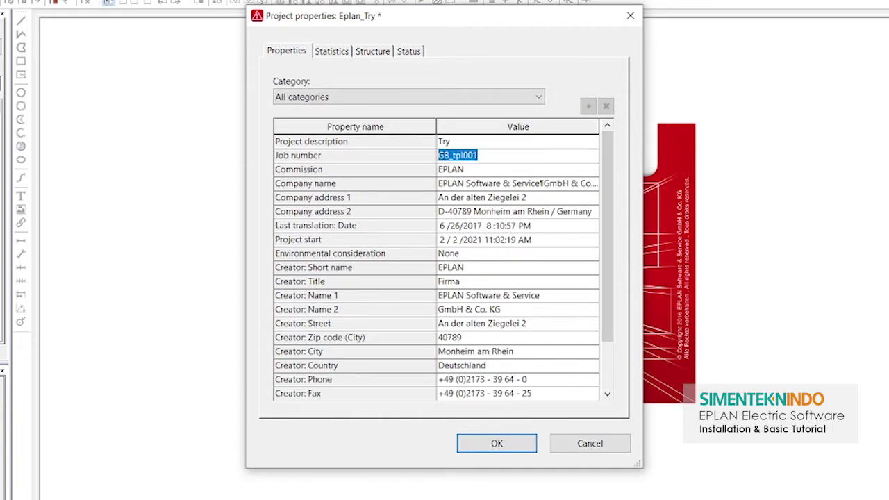
text(020221)
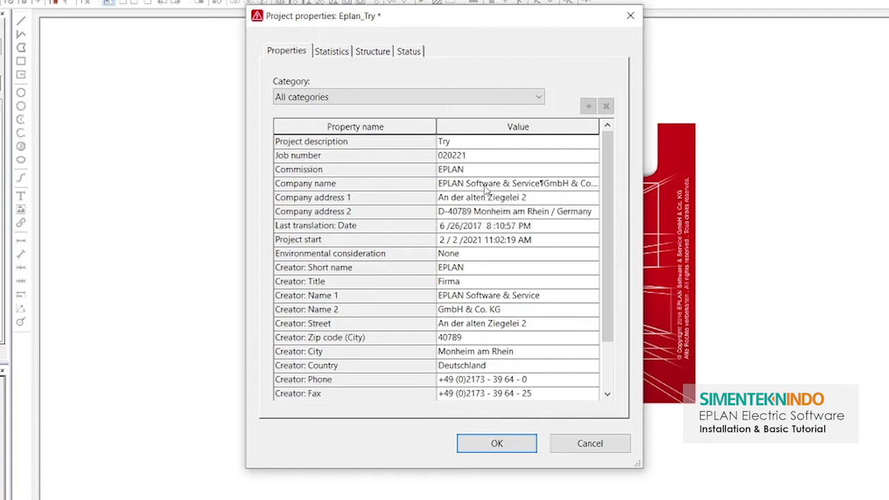
Set the project's commission to PT.ABCD and accept the project properties
click(478, 225)
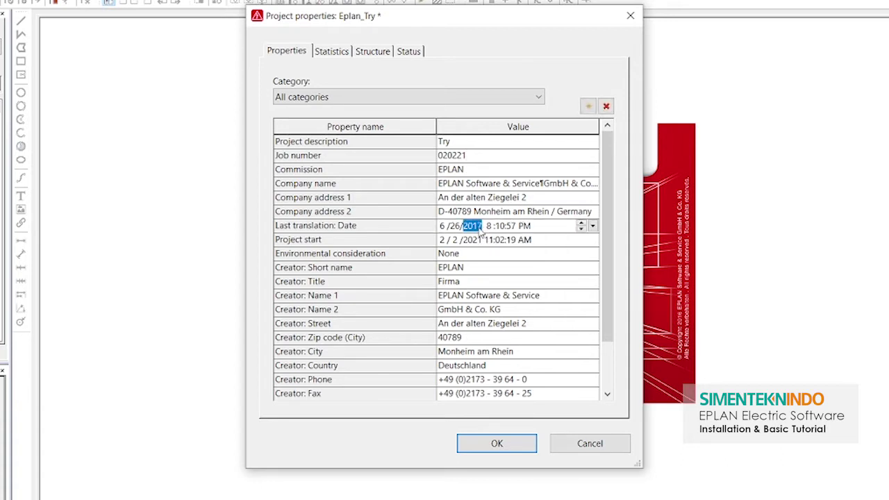
click(474, 199)
click(473, 197)
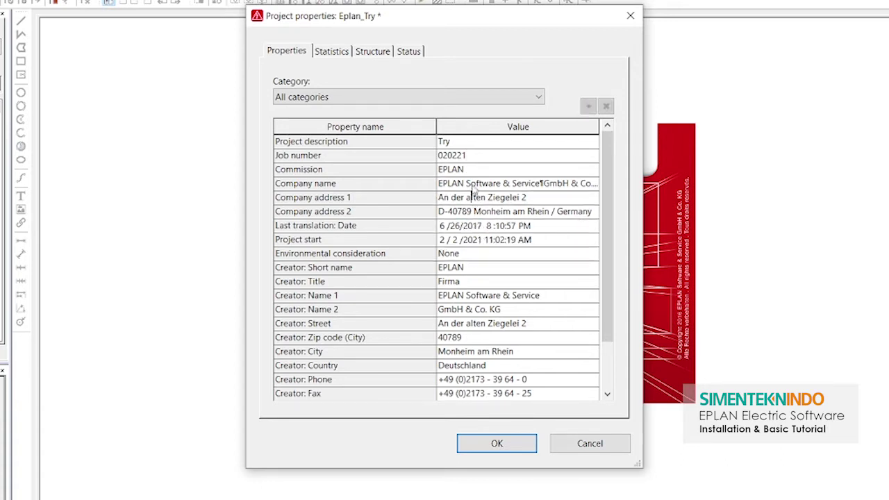
click(471, 185)
click(457, 170)
drag(468, 169, 439, 172)
text(PT)
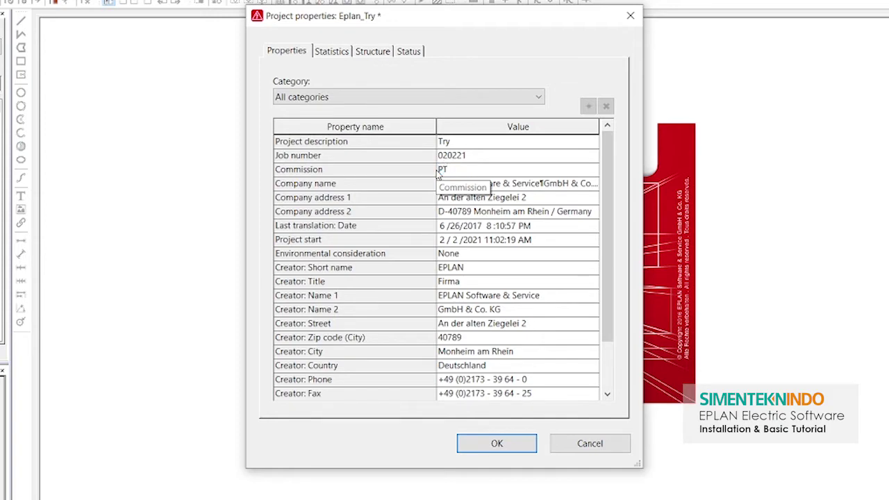
text(.ABCD)
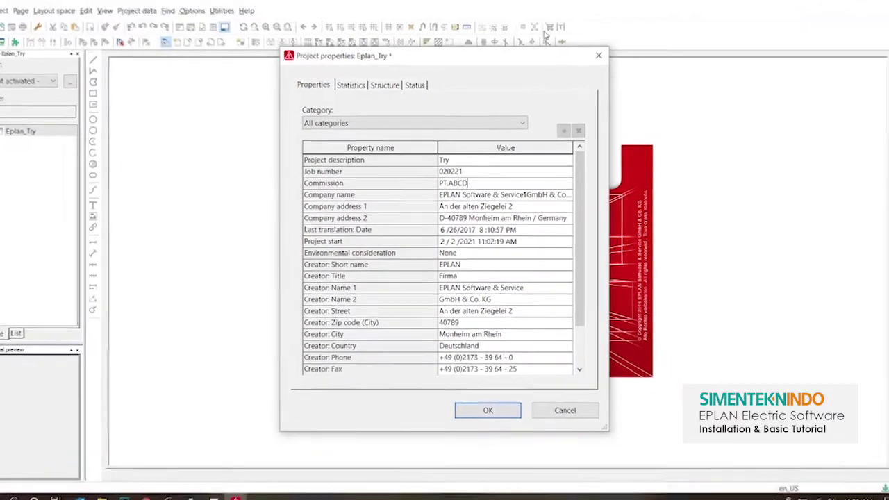
click(487, 410)
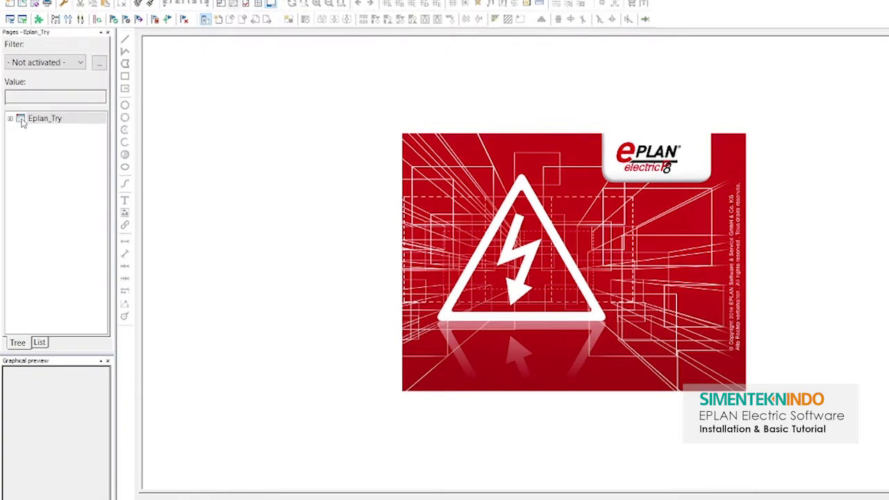
Start a new page in the Eplan_Try project and browse the additional page types without adding one
right_click(21, 122)
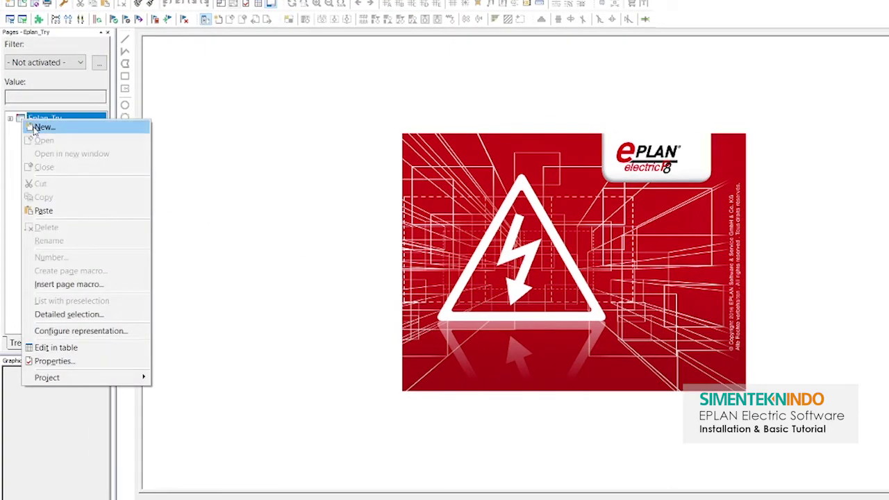
click(42, 128)
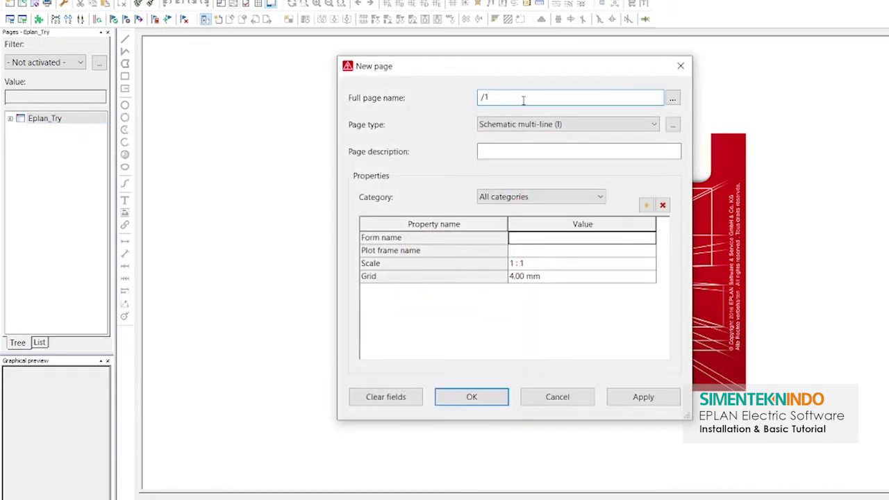
click(672, 129)
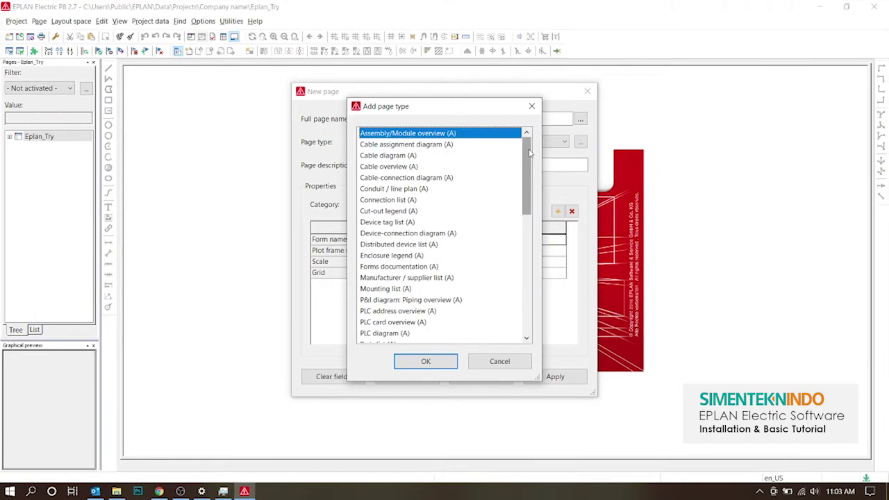
scroll(528, 156, down, 3)
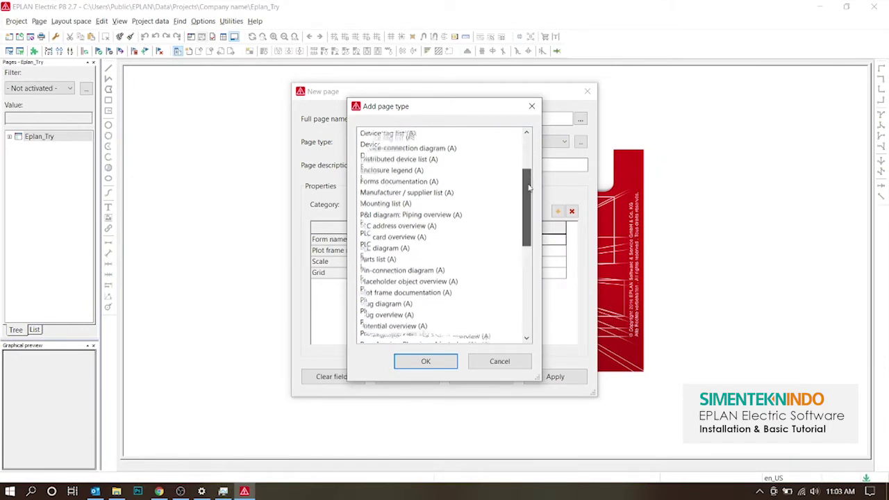
scroll(528, 165, up, 3)
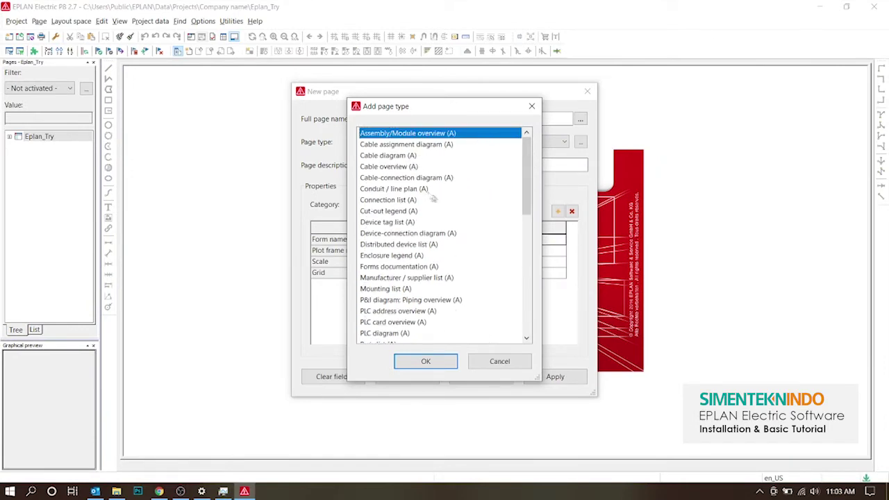
scroll(433, 200, down, 10)
key(Escape)
Choose Schematic multi-line (I) as the page type and enter "Wiring Star Delta" as the page description
click(564, 141)
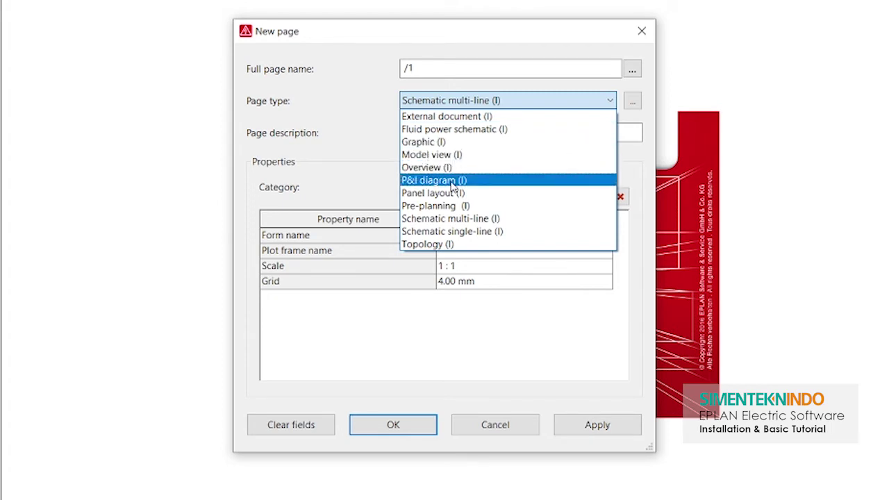
click(472, 221)
click(516, 131)
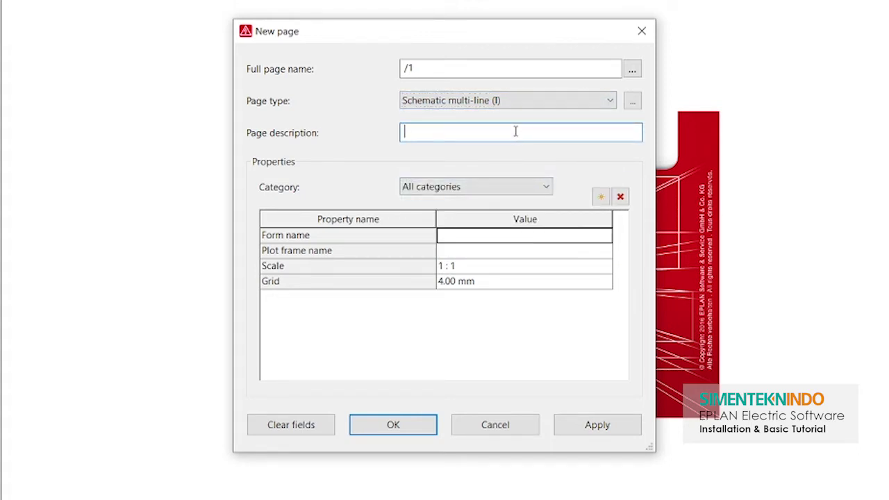
text(Wiring )
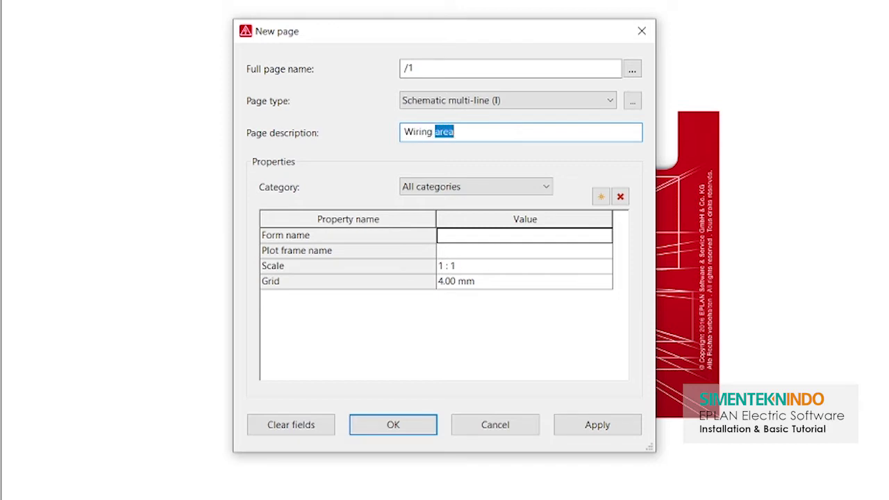
text(StartDelta)
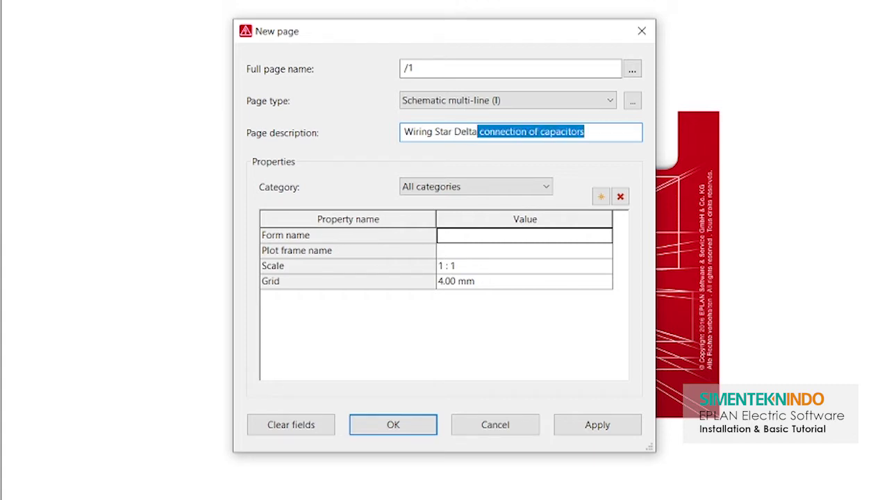
key(Delete)
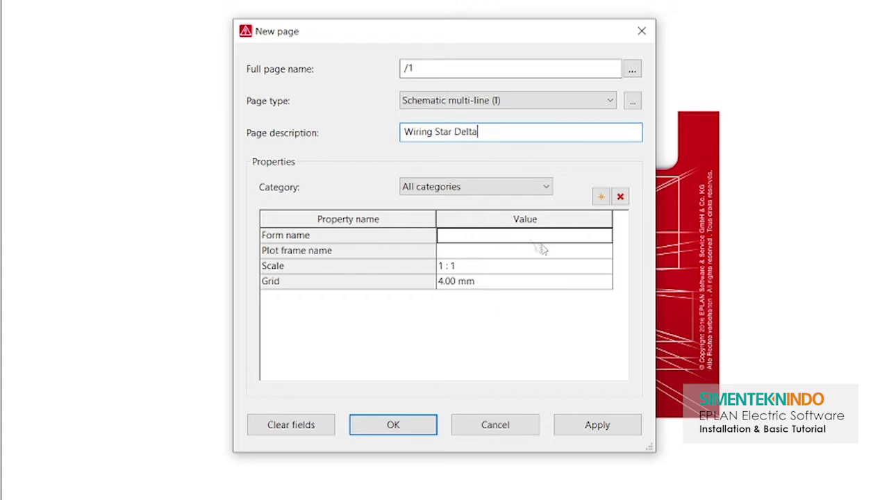
Browse the forms available for the new page and preview F28_001_en_US.f28 without applying it
click(603, 240)
click(605, 237)
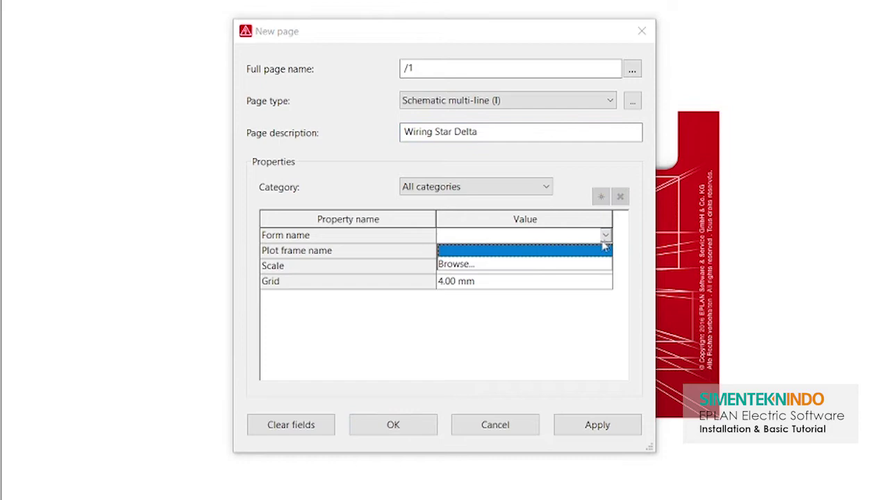
click(492, 263)
click(267, 148)
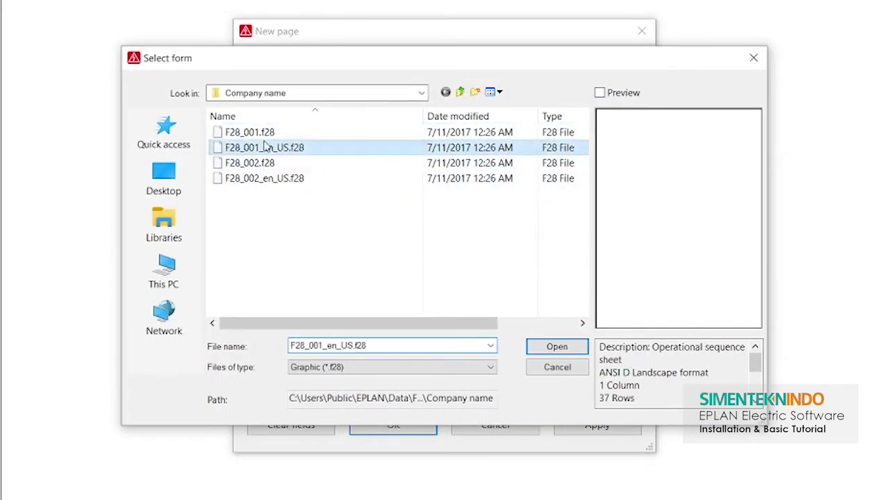
click(600, 94)
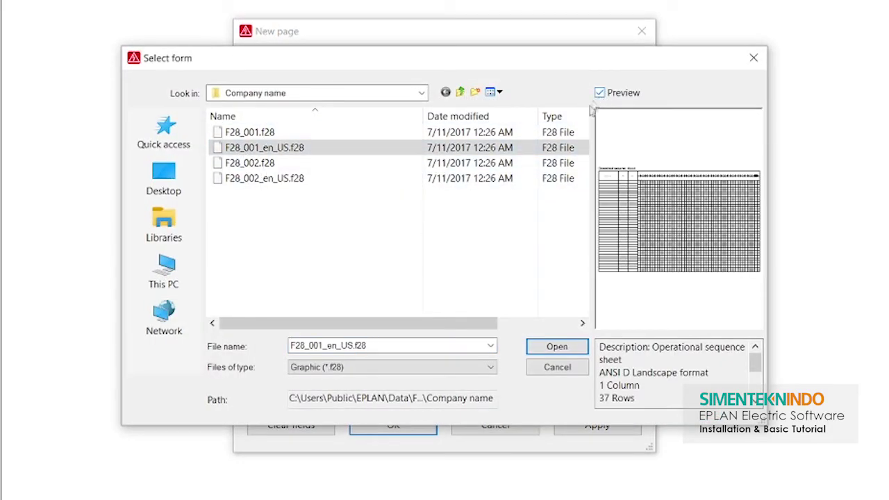
click(754, 57)
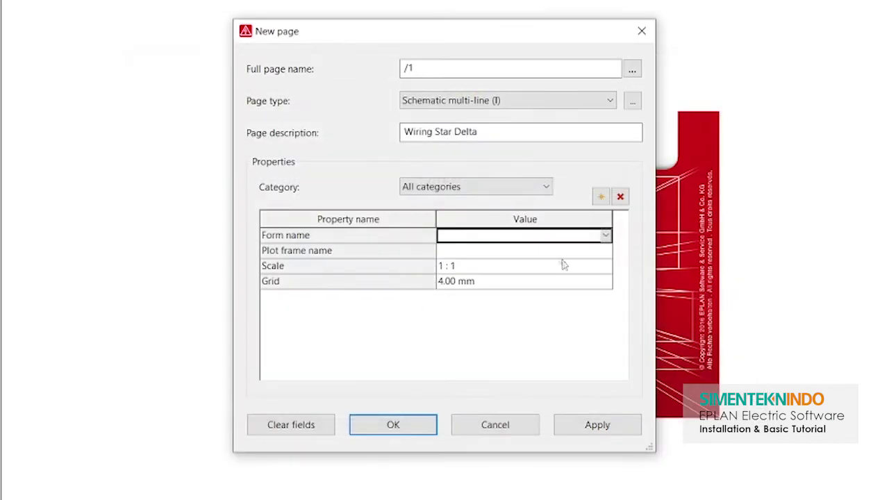
Assign the plot frame FN1_001.fn1 after previewing it and create the page
click(603, 252)
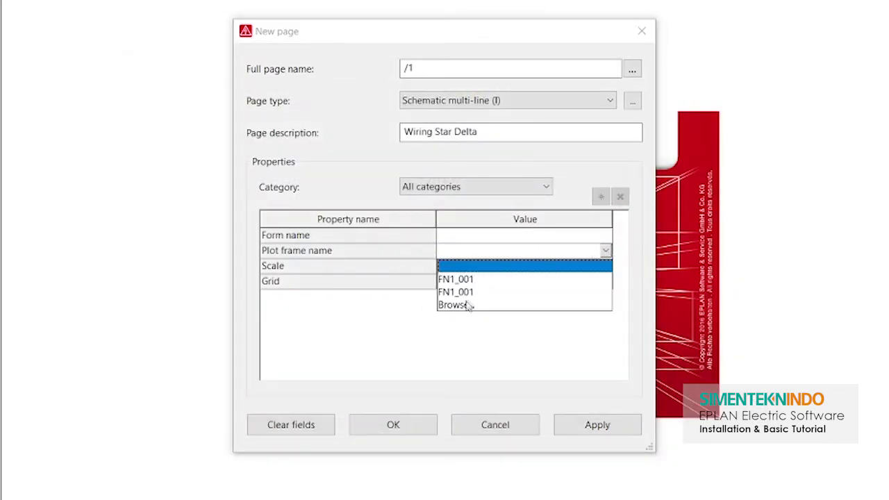
click(469, 307)
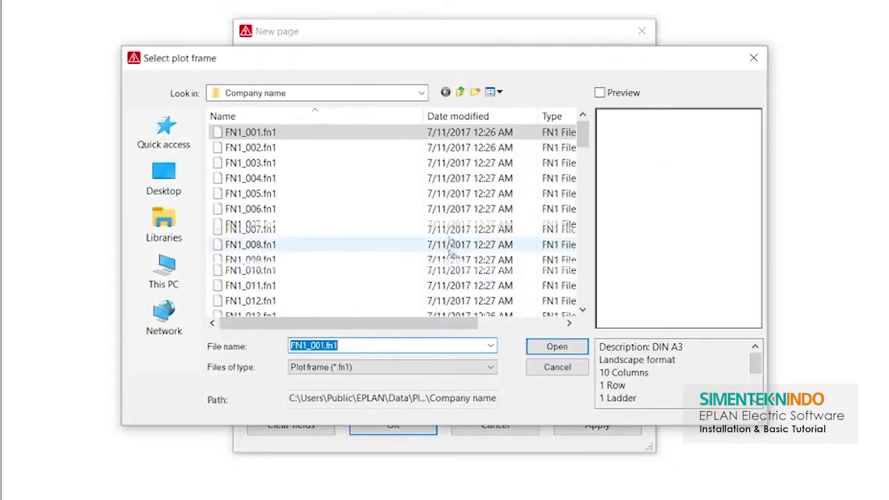
click(600, 92)
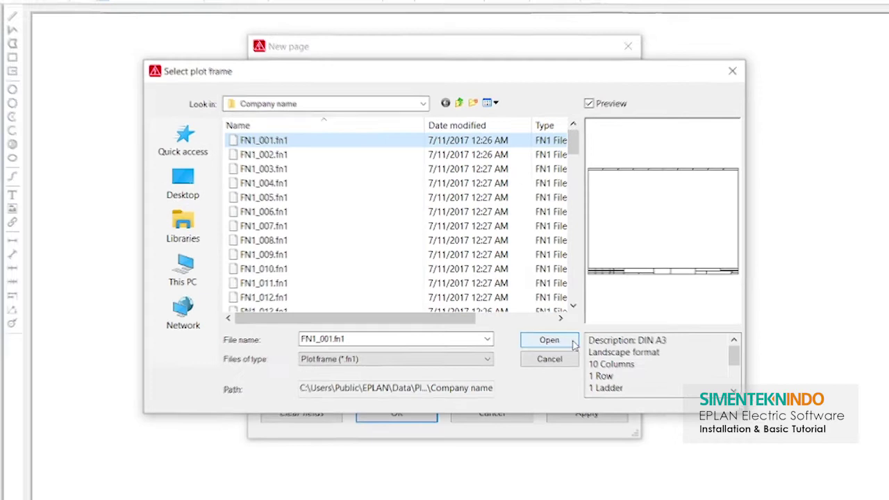
click(556, 346)
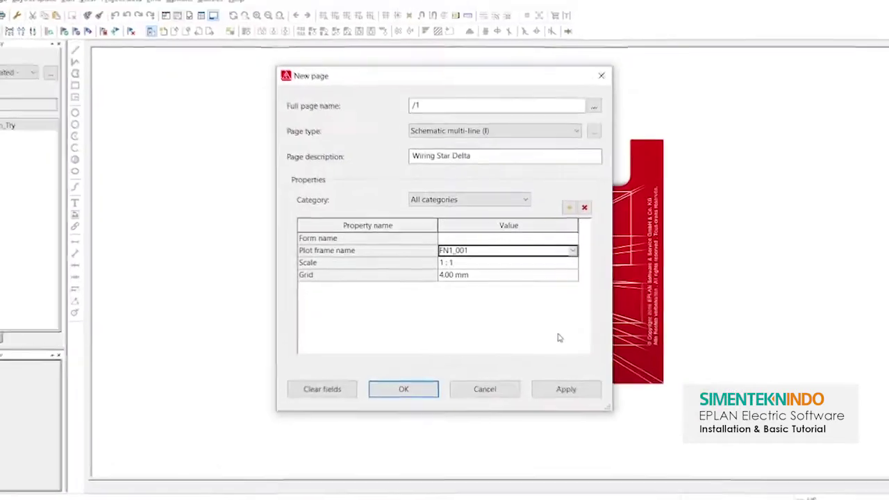
click(404, 389)
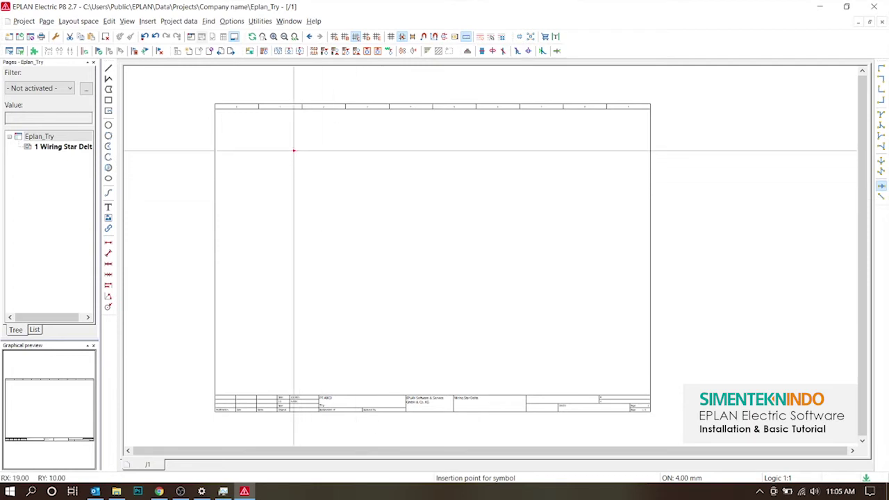
Place an interruption point near the upper-left corner of the plot frame and name it L1
click(240, 126)
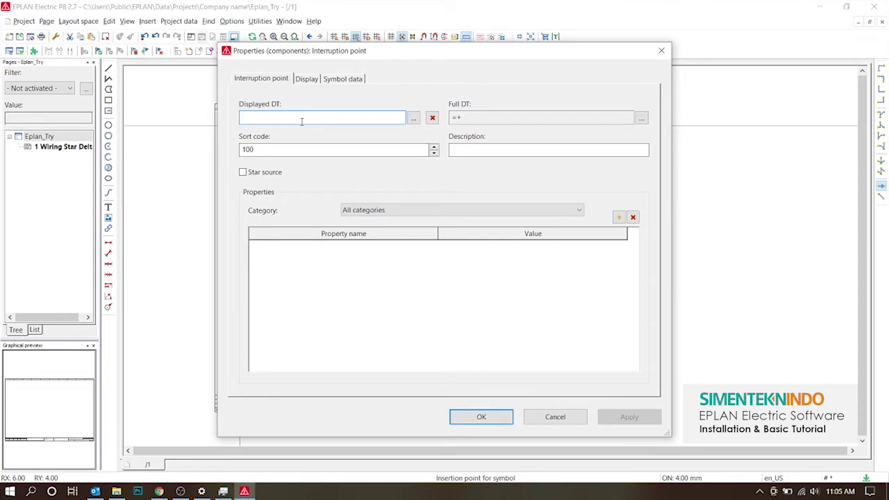
text(L1)
key(Return)
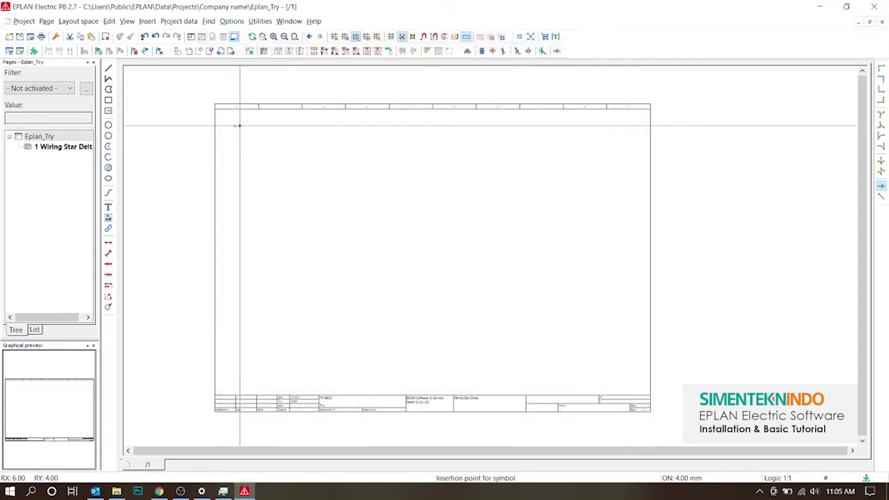
Place a second interruption point directly below L1 and set its displayed device tag to L2
scroll(239, 125, up, 3)
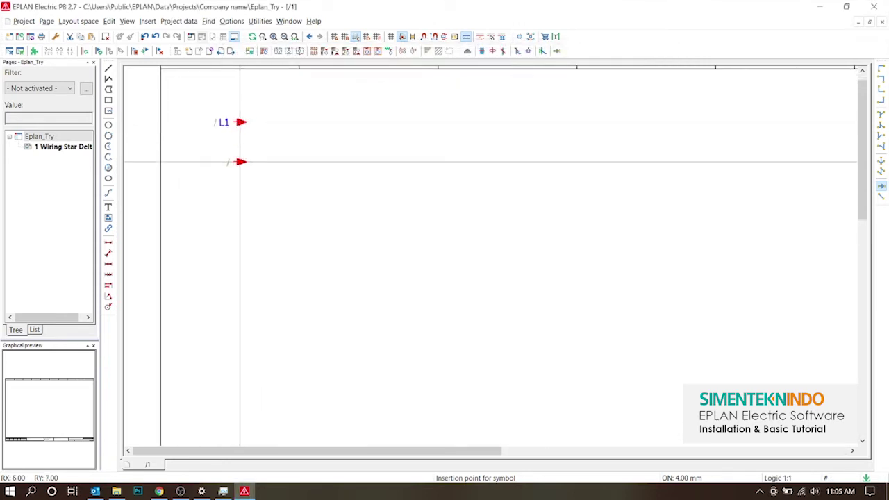
click(239, 148)
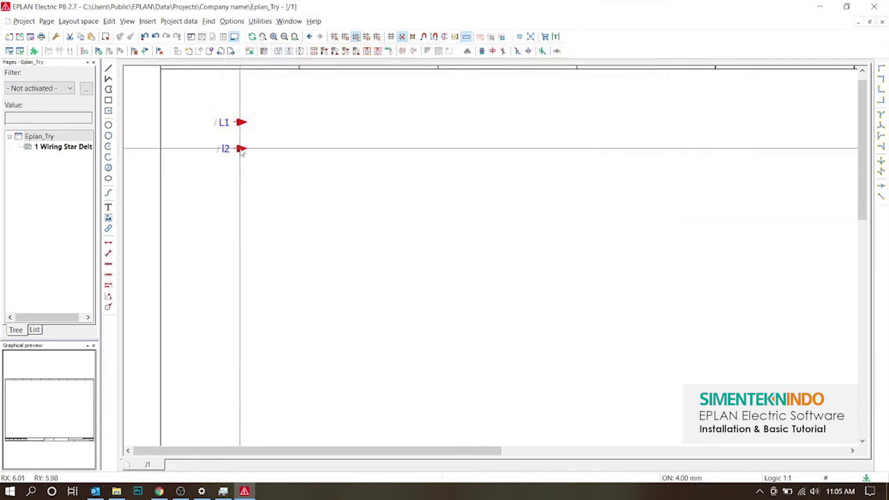
click(239, 148)
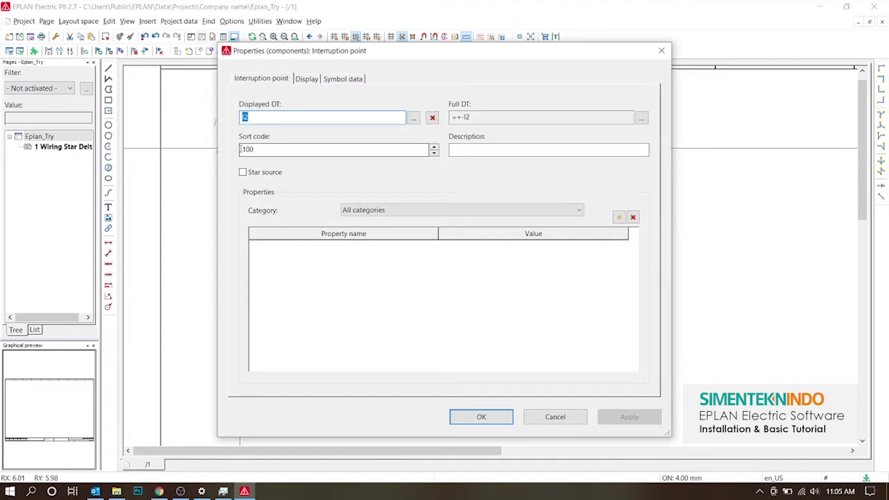
text(L2)
key(Return)
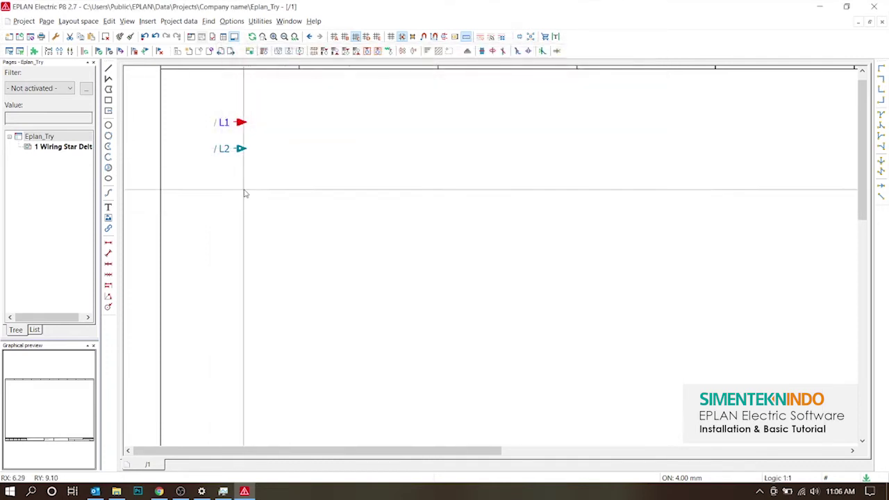
Place a third interruption point directly below L2 with the displayed device tag L3
click(881, 187)
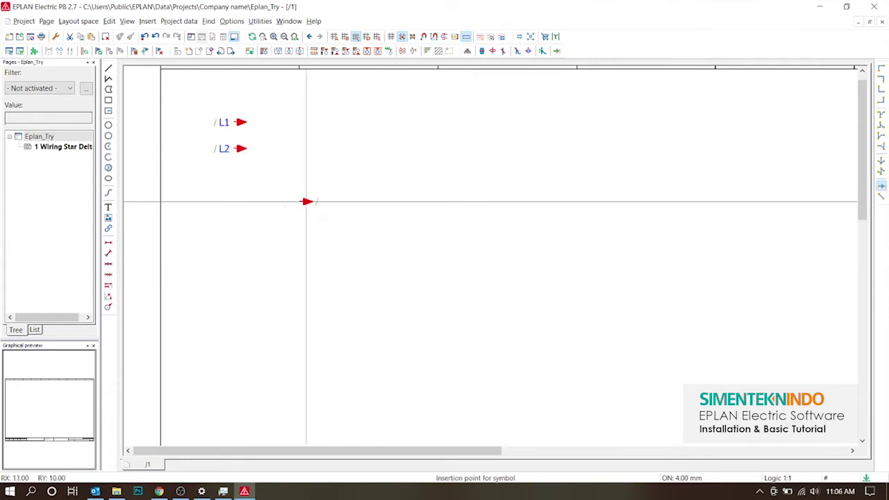
click(242, 177)
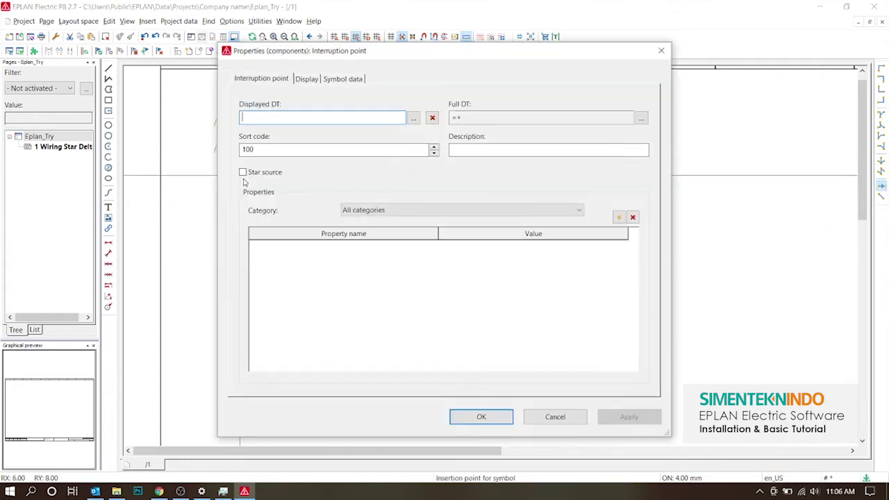
key(Return)
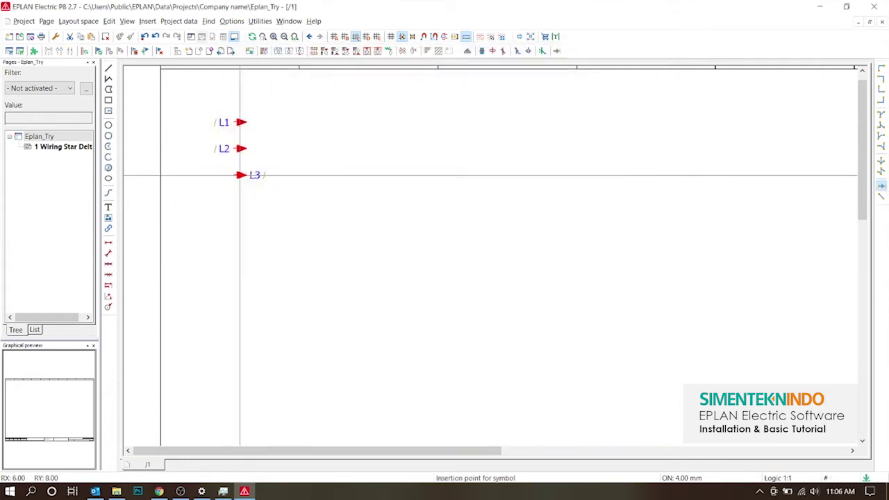
Set the property arrangement of the L3 interruption point to Left, 0°
click(302, 173)
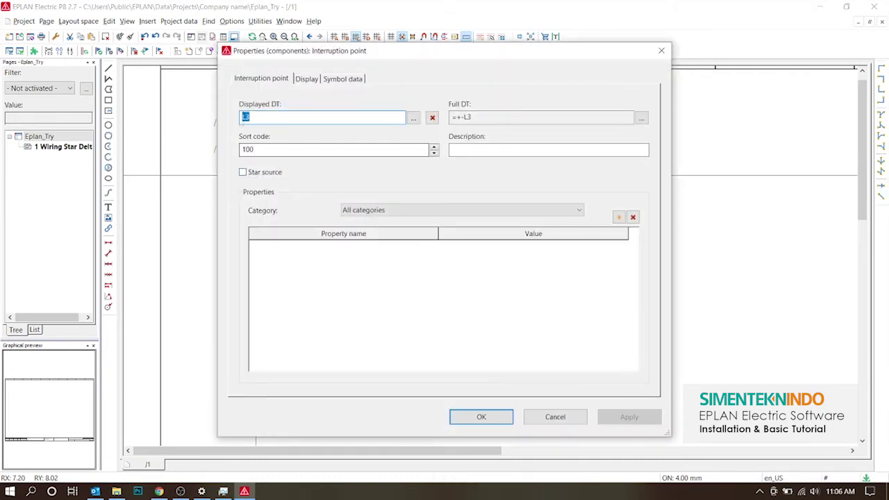
click(307, 79)
click(292, 120)
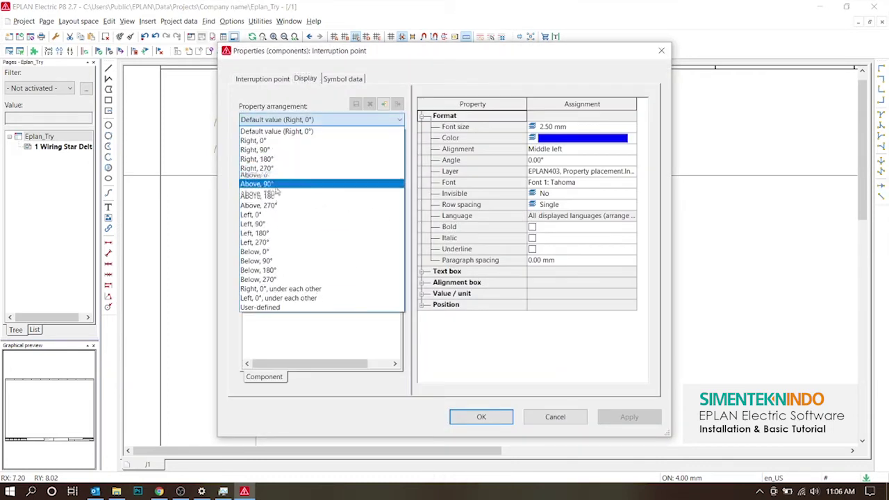
click(271, 217)
key(Return)
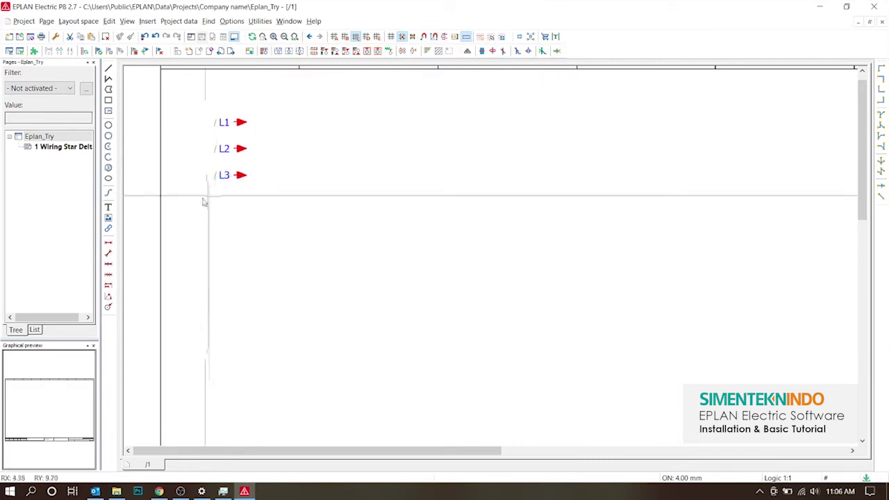
Copy the L1, L2 and L3 interruption points, paste them on the same rows in column 5, and select the copies
scroll(236, 223, down, 2)
drag(217, 164, 275, 216)
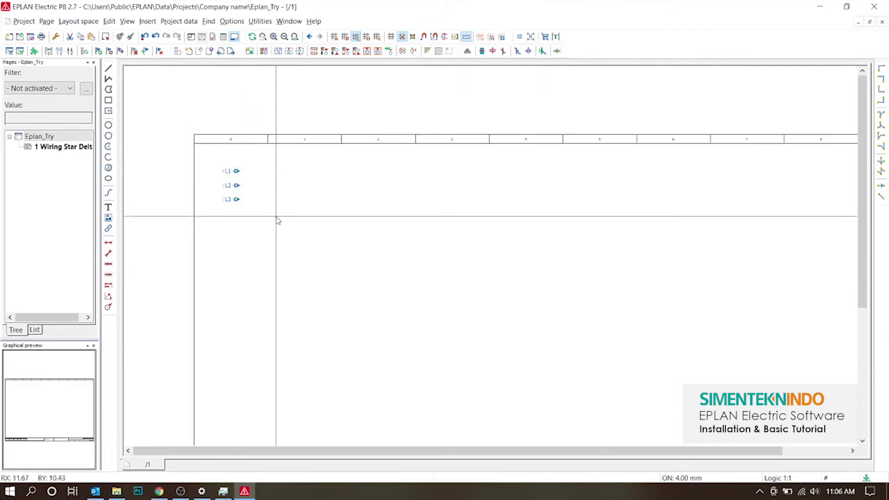
key(ctrl+c)
click(237, 172)
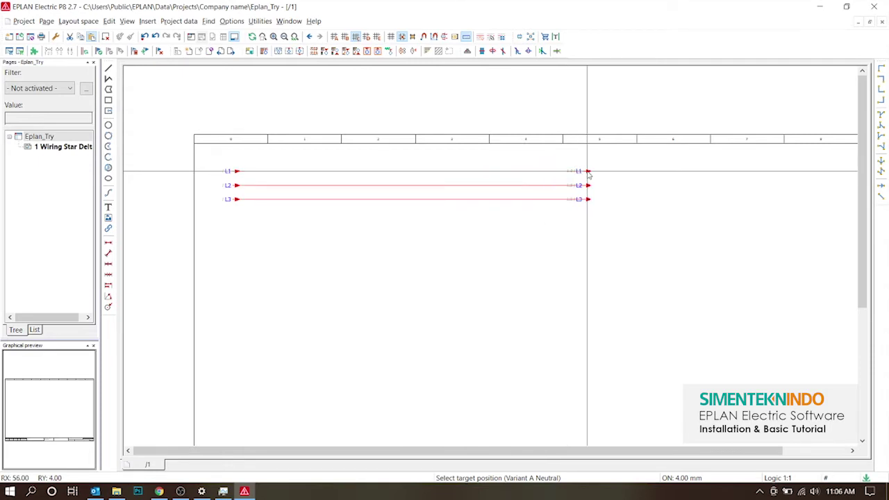
click(587, 172)
drag(578, 157, 624, 238)
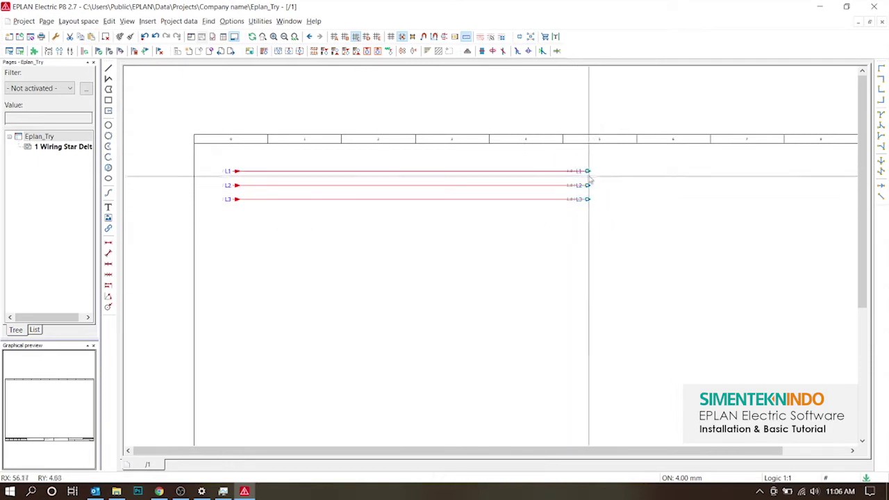
right_click(589, 172)
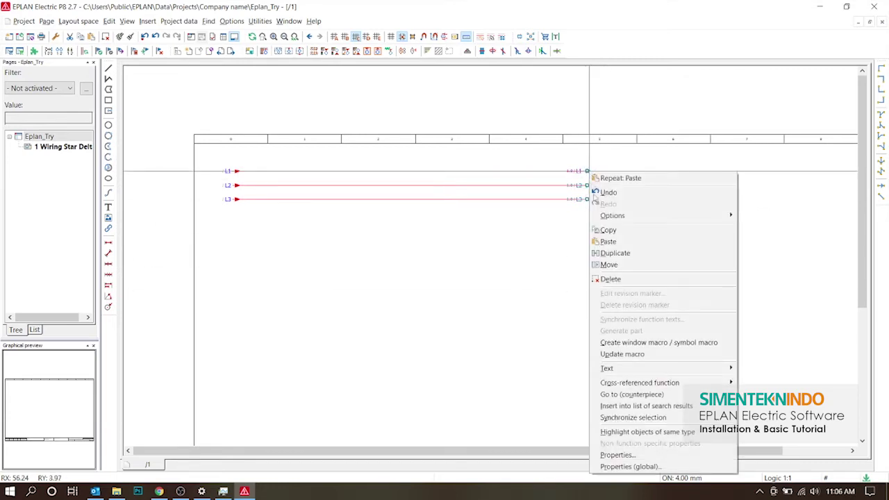
click(608, 458)
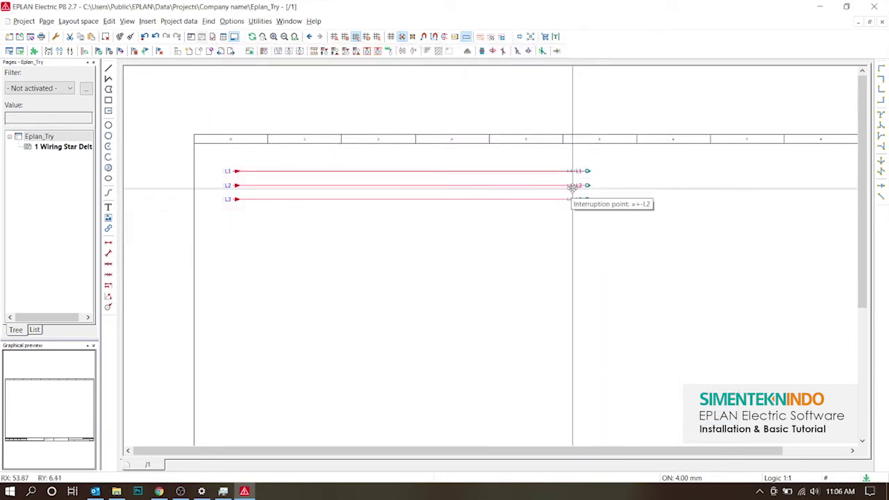
right_click(587, 171)
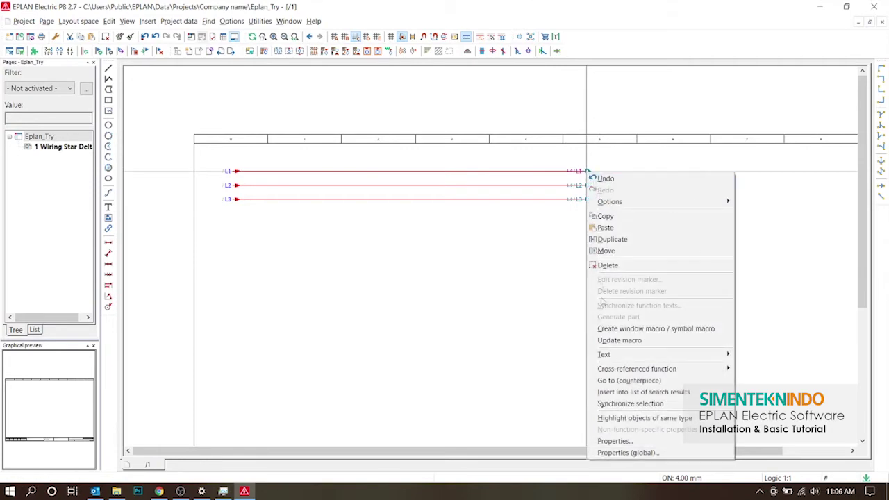
click(606, 437)
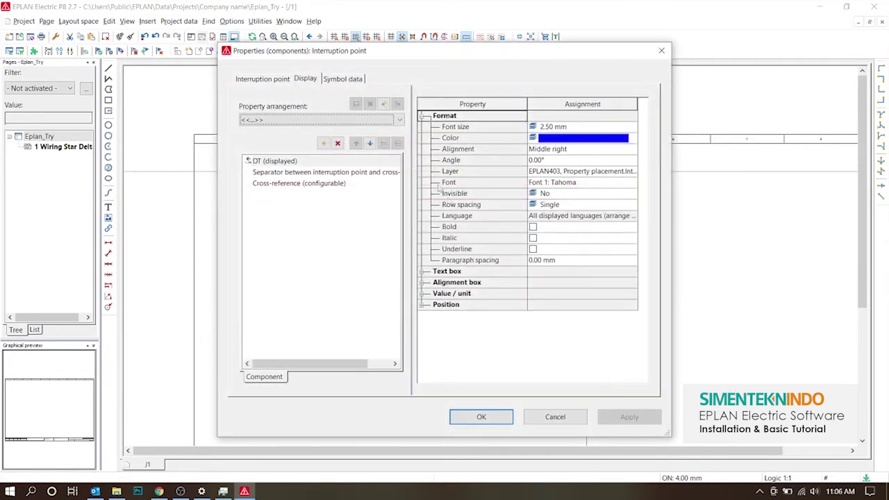
click(262, 79)
click(314, 77)
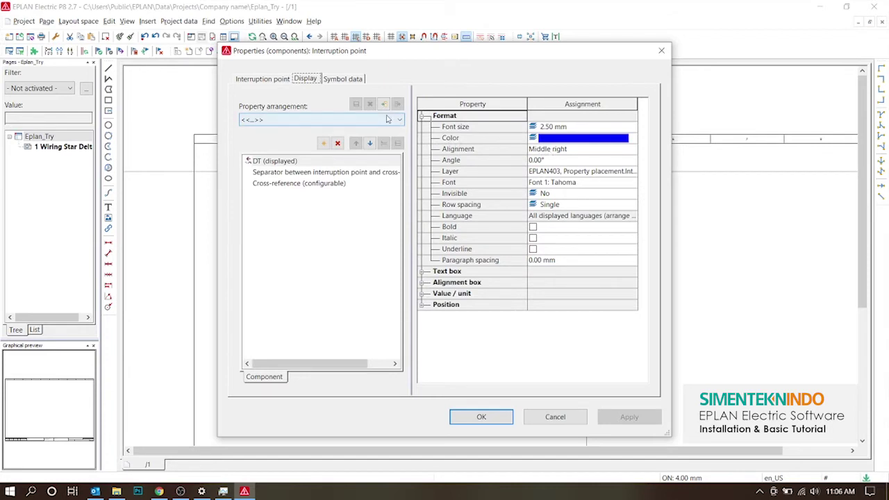
click(661, 51)
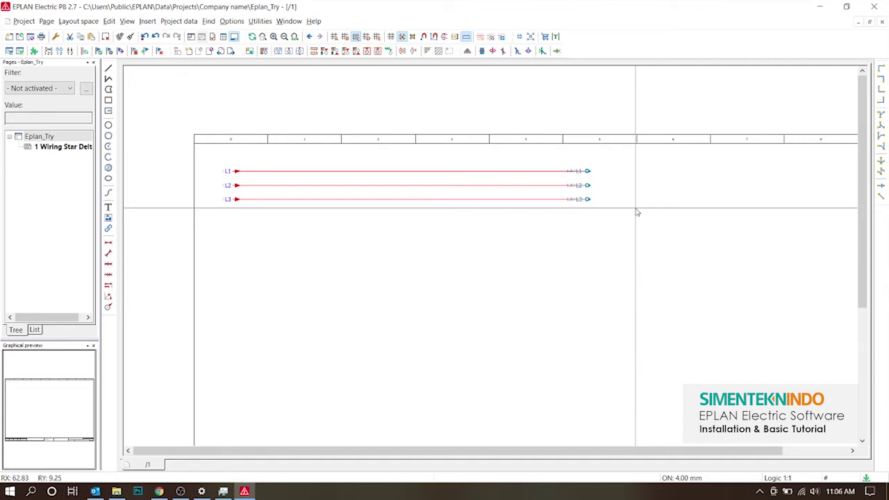
Set the property arrangement of the three copied interruption points in column 5 to Right, 0°
right_click(588, 173)
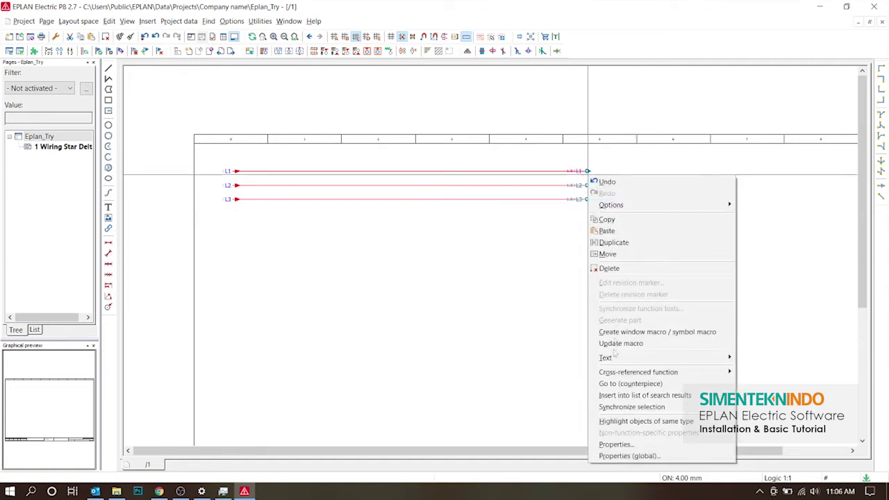
click(613, 445)
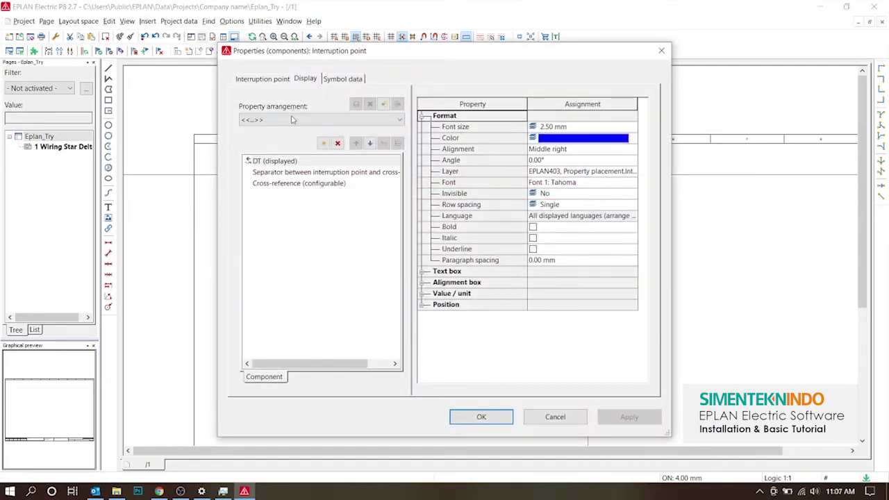
click(292, 120)
click(292, 138)
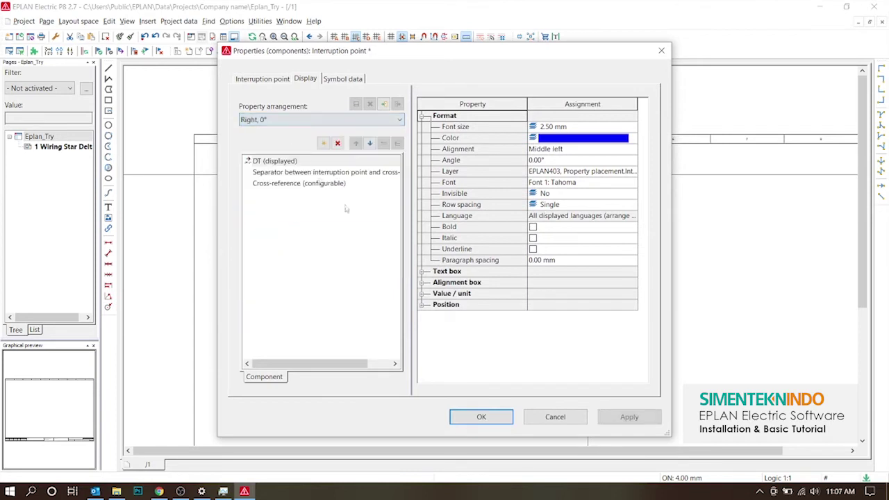
click(481, 417)
Examine the cross-references beside the L1 to L3 interruption points at both ends of the supply lines
scroll(579, 232, up, 1)
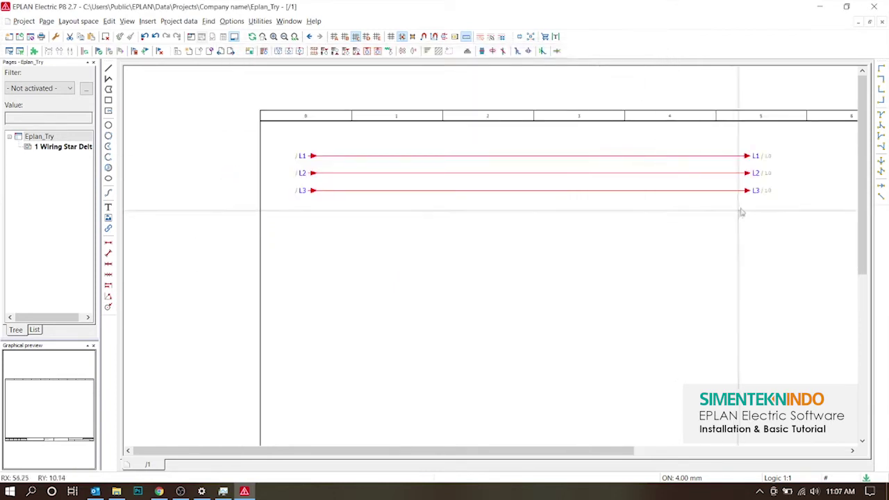
scroll(785, 153, up, 3)
drag(668, 142, 814, 331)
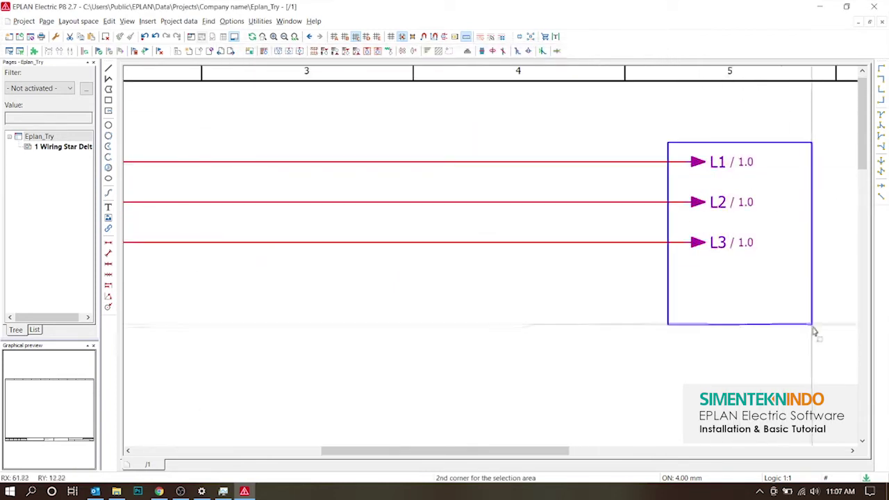
click(814, 331)
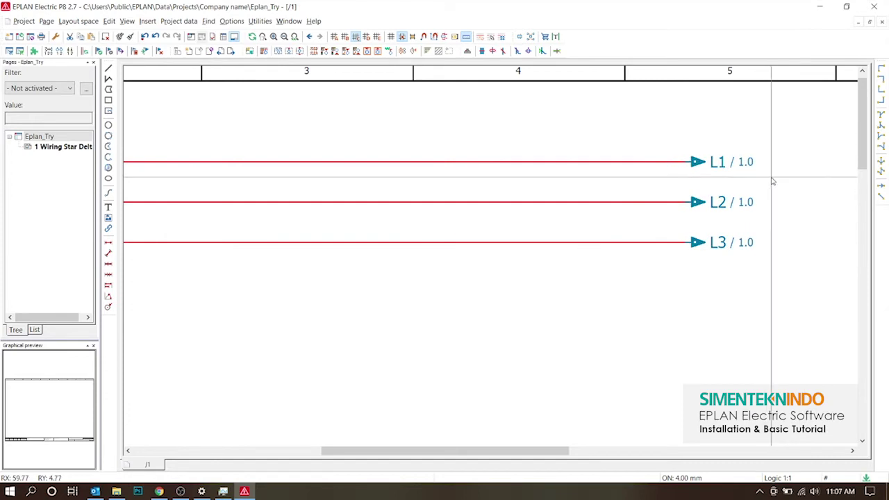
click(698, 162)
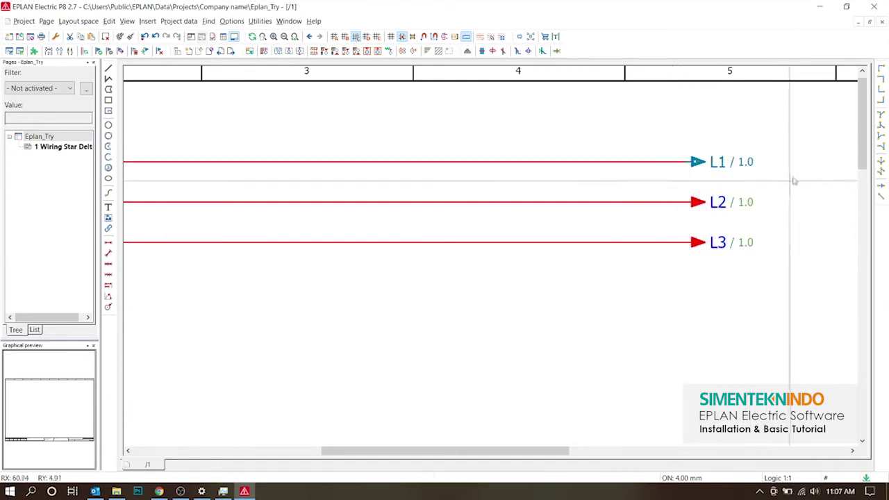
scroll(764, 179, up, 2)
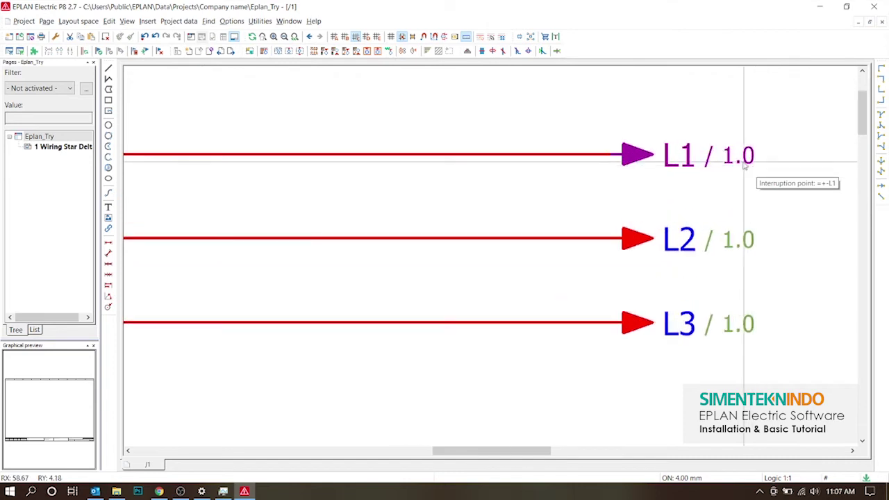
scroll(746, 172, down, 1)
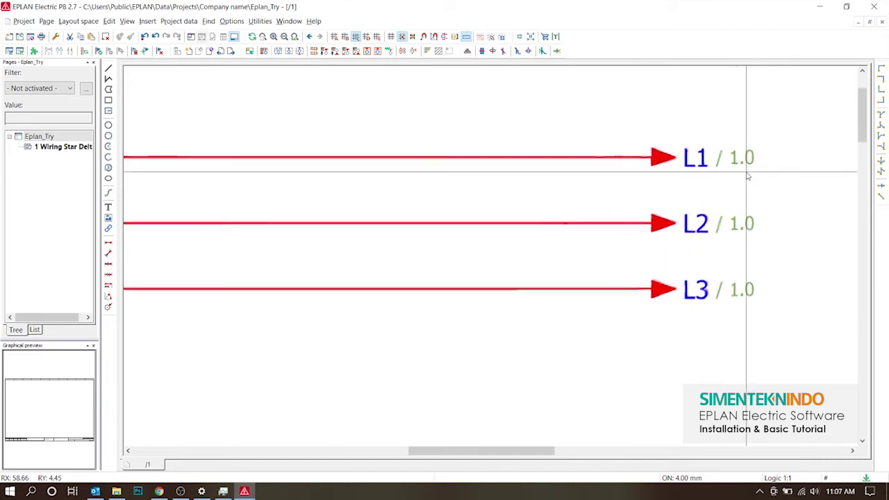
scroll(743, 176, down, 3)
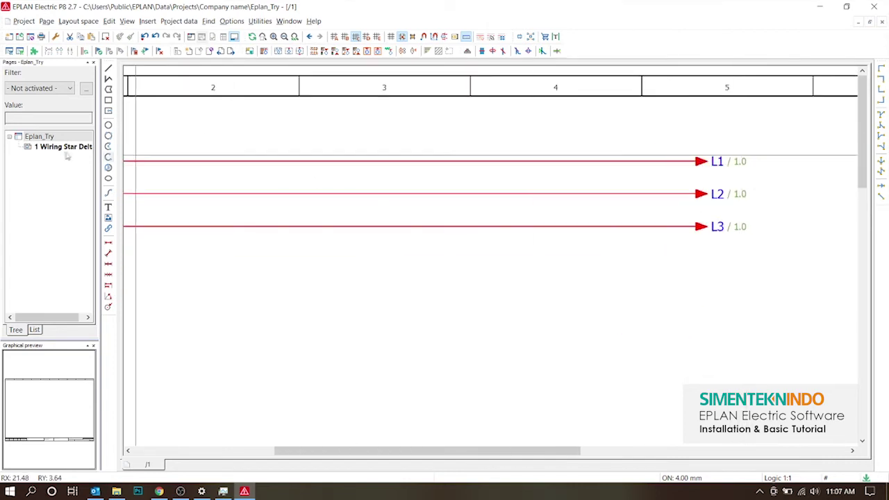
scroll(698, 169, down, 3)
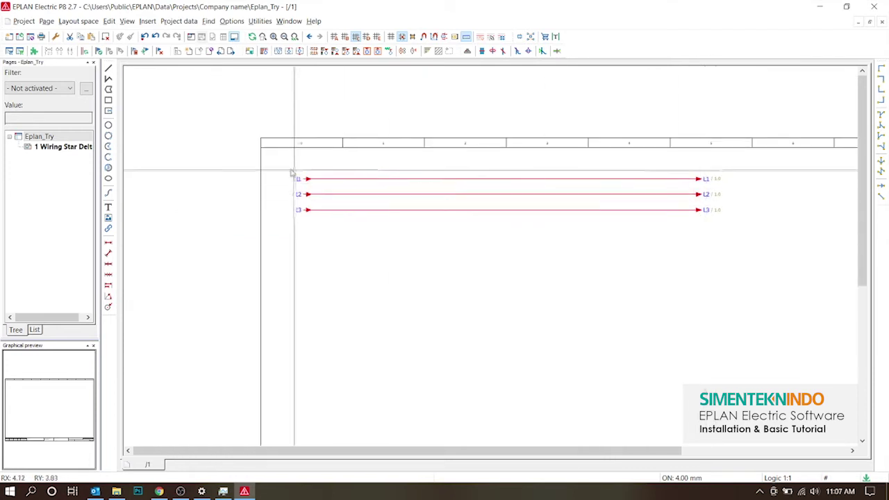
drag(284, 173, 321, 228)
scroll(299, 159, up, 4)
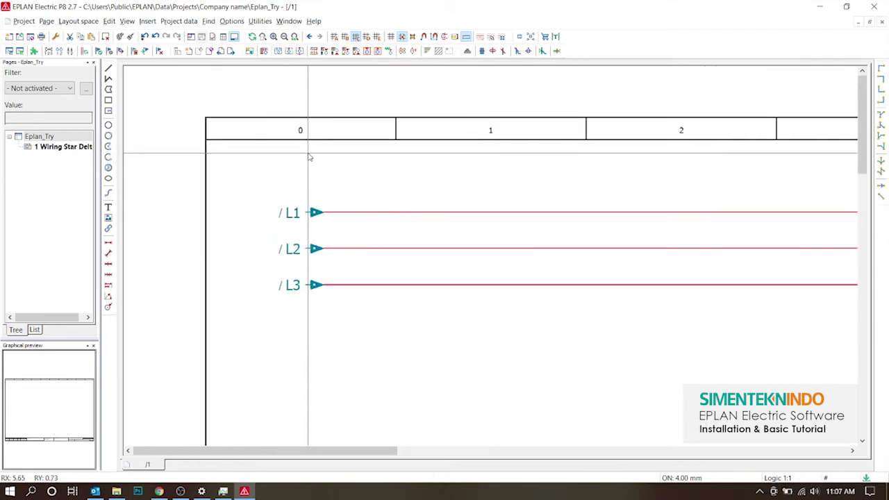
scroll(307, 162, down, 5)
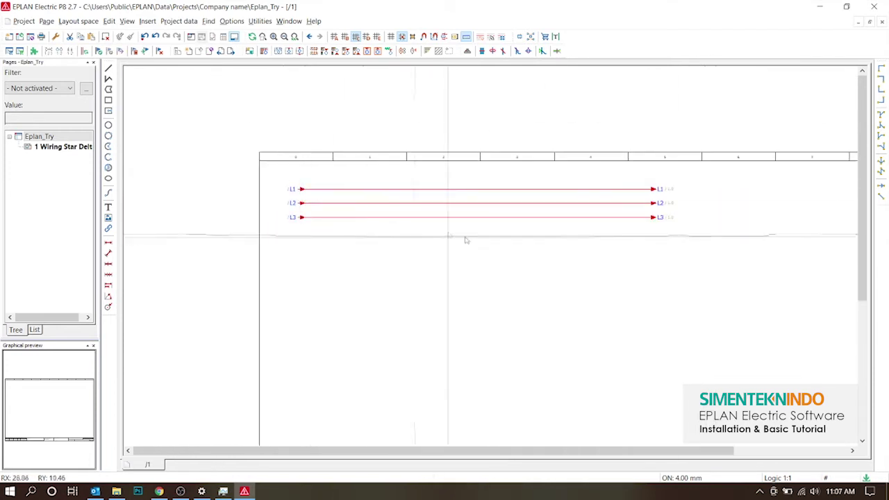
scroll(398, 187, down, 1)
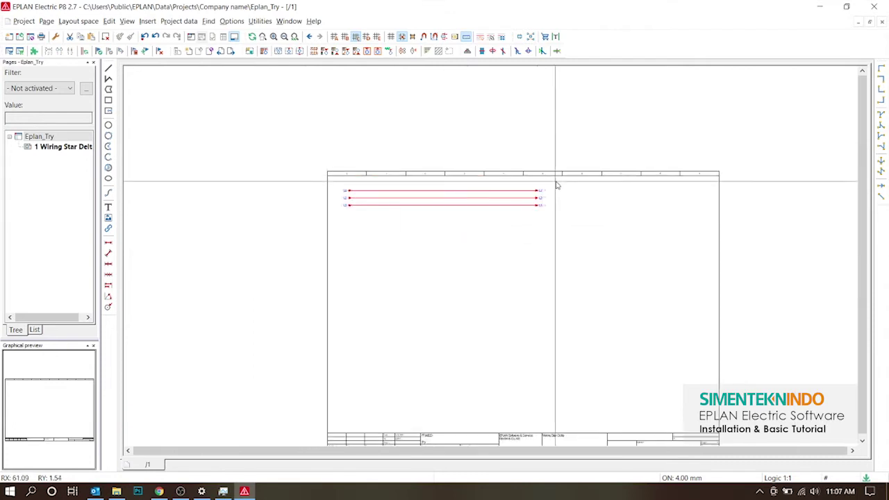
scroll(505, 205, up, 2)
scroll(507, 205, down, 2)
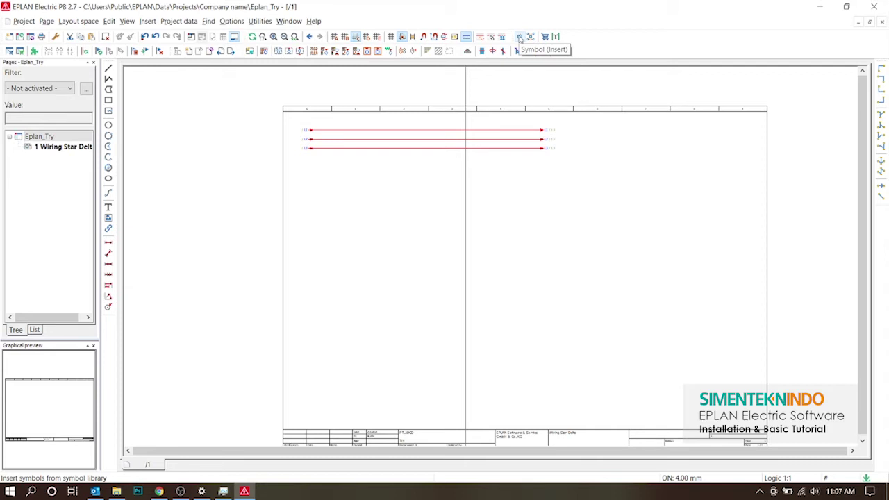
Start inserting a symbol and select the GB_symbol library after looking through SPECIAL, GB_single_symbol and GRAPHICS
click(520, 37)
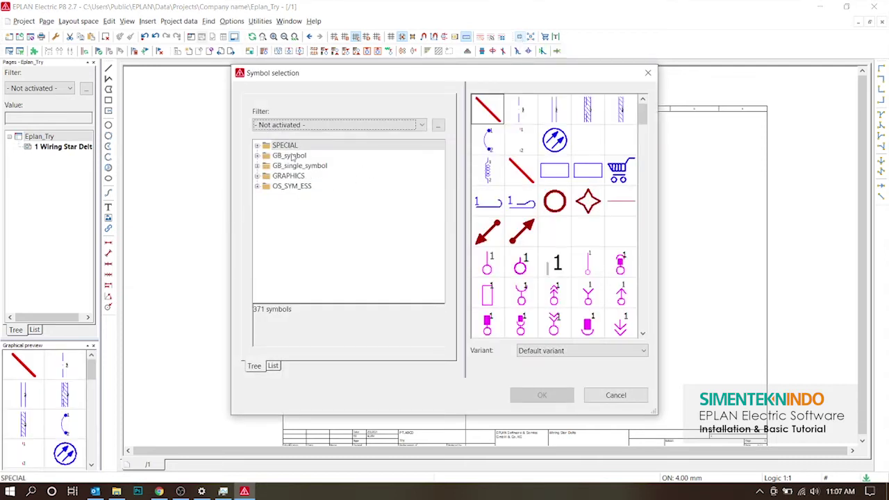
click(291, 156)
click(347, 145)
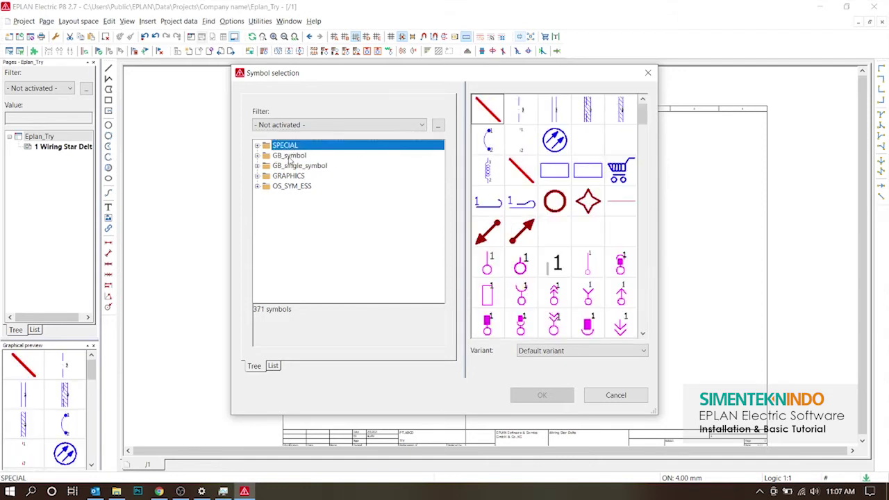
click(290, 157)
click(296, 167)
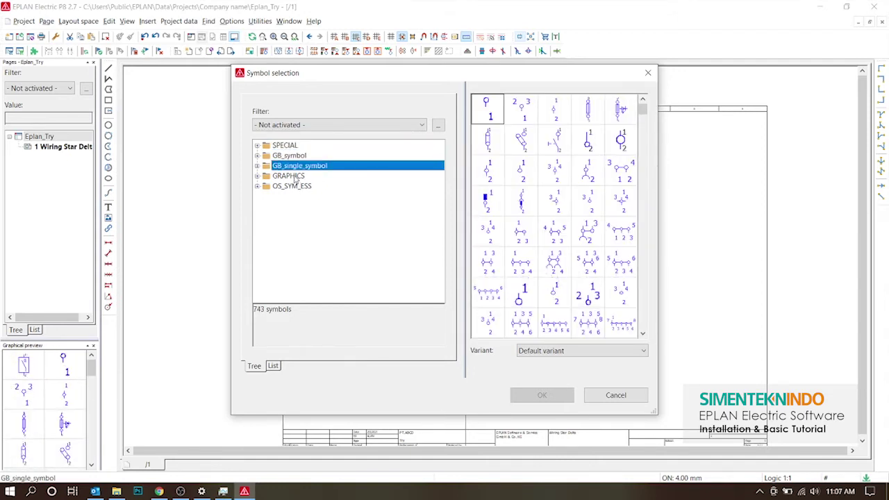
click(293, 177)
click(286, 157)
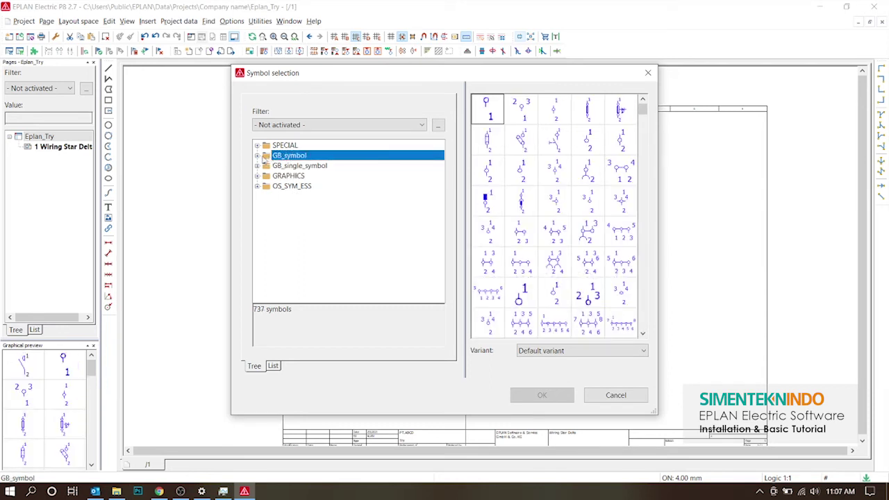
Expand the GB_symbol library and look through its Electrical engineering and Special symbols categories
click(257, 156)
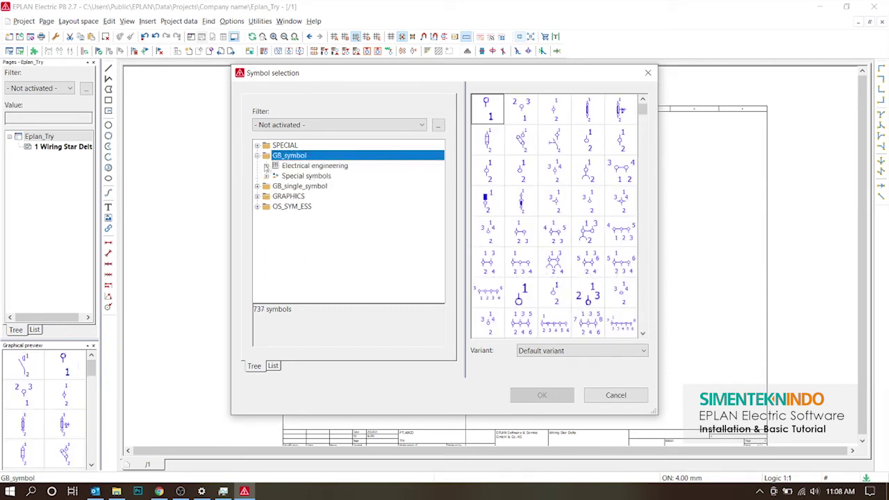
click(266, 166)
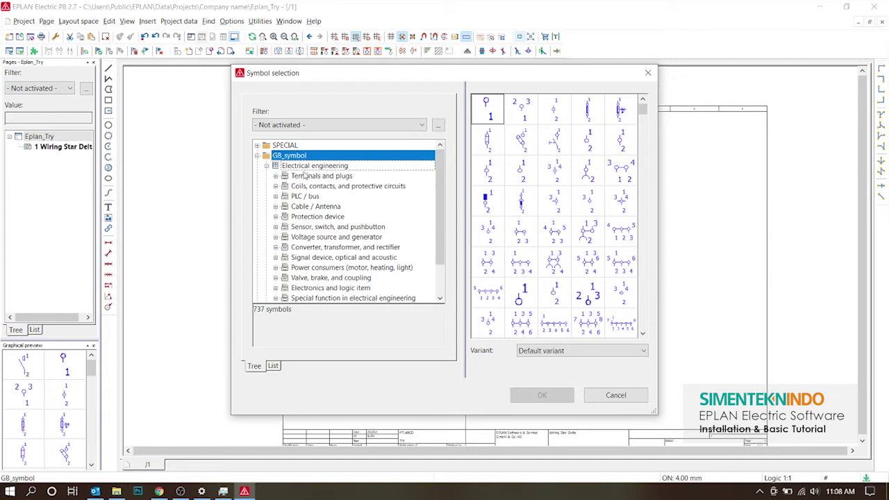
scroll(304, 177, down, 2)
click(267, 268)
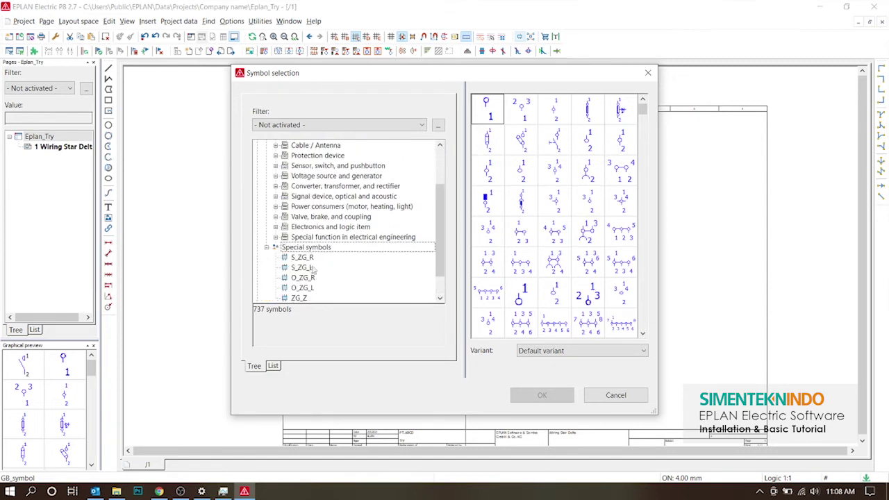
scroll(310, 260, up, 2)
scroll(542, 141, down, 2)
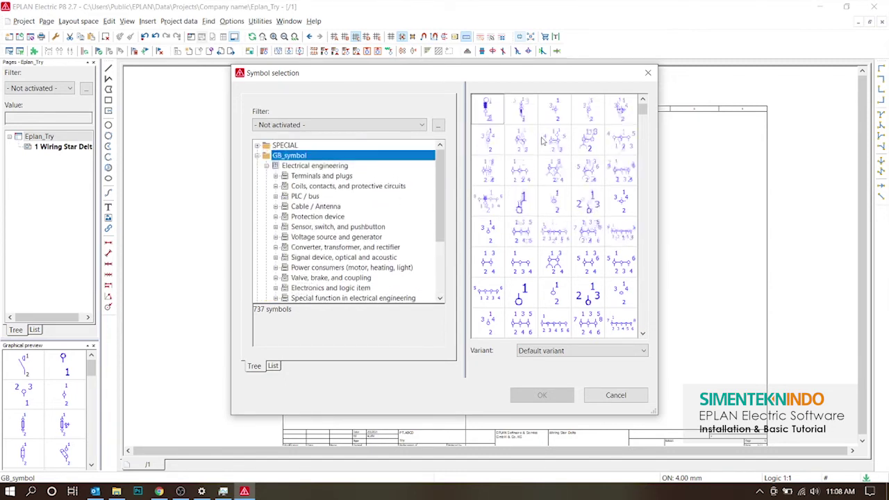
Insert the three-pole circuit breaker FA3 below the L1 to L3 supply lines near their start, with the designation -F1
scroll(542, 141, down, 2)
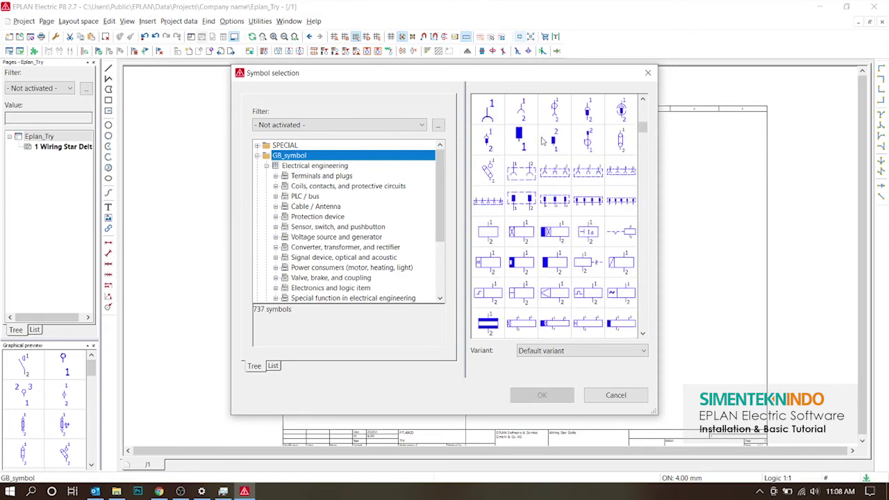
scroll(576, 180, down, 6)
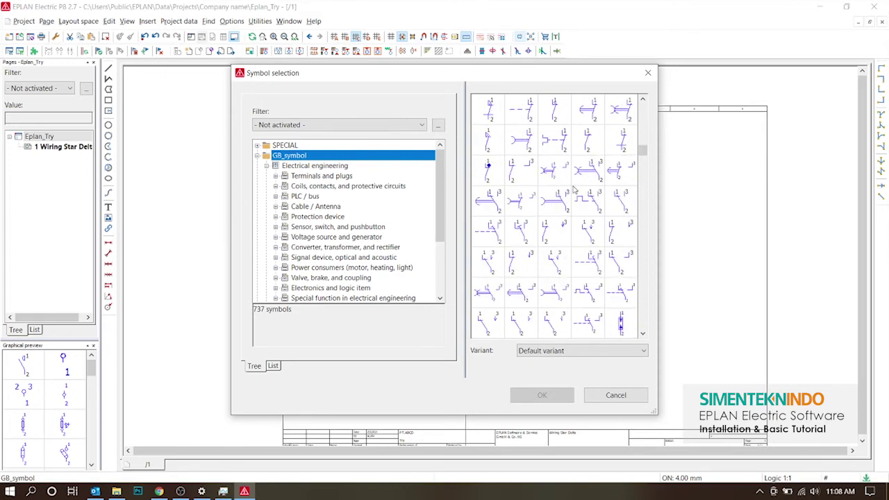
scroll(578, 207, down, 3)
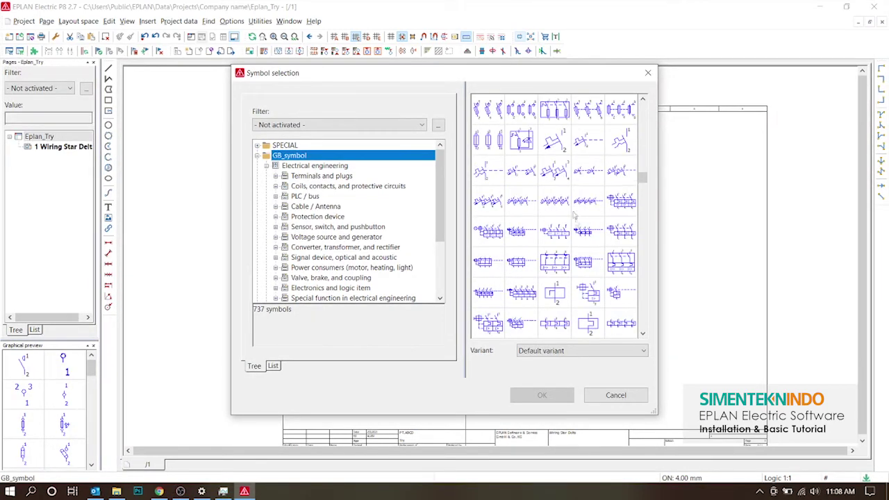
click(620, 202)
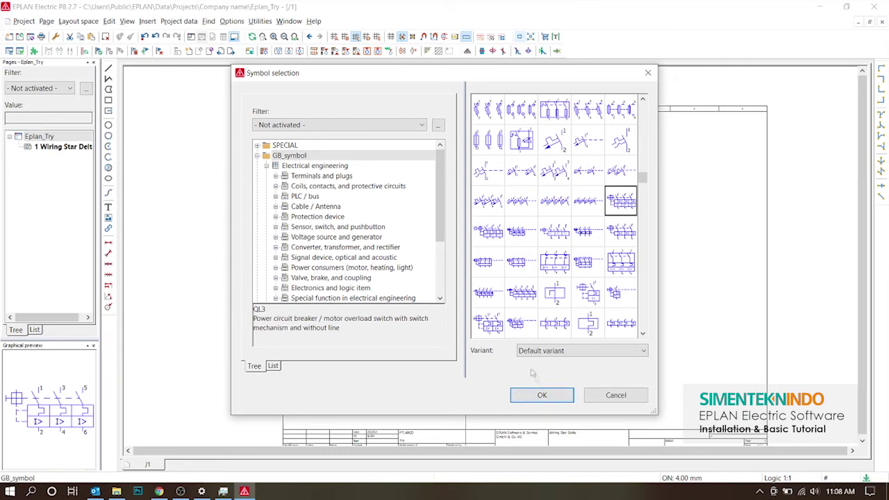
click(488, 201)
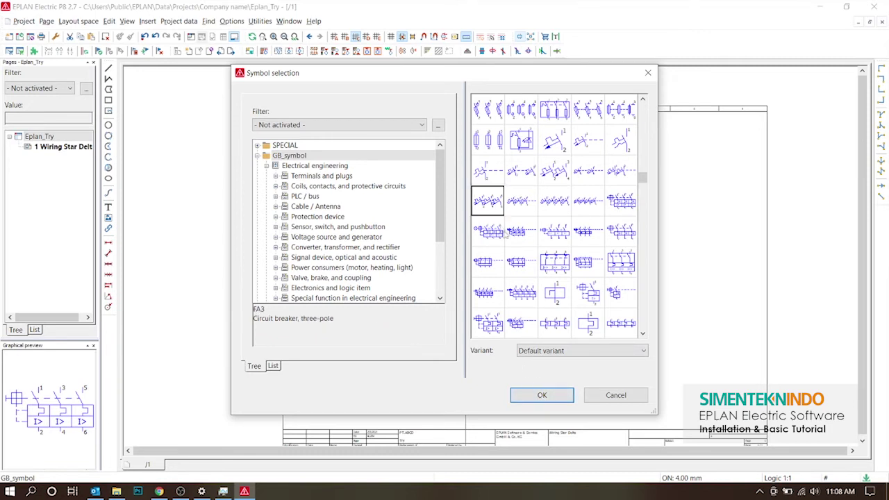
click(545, 394)
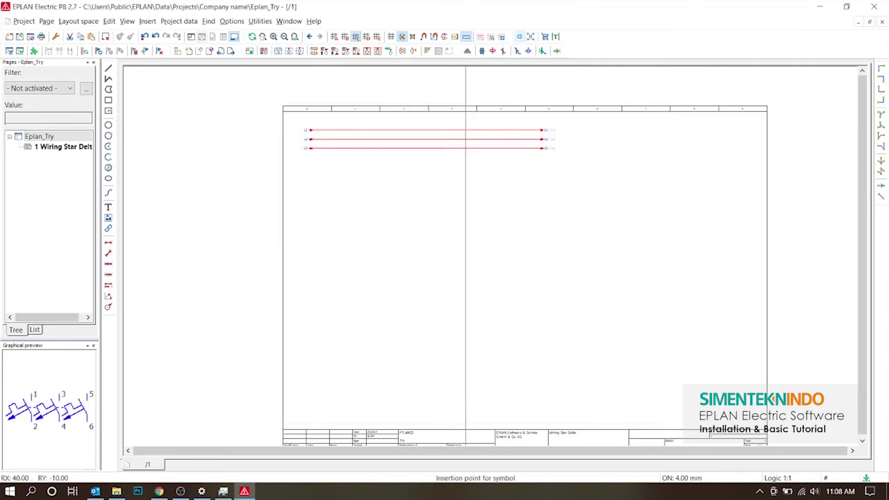
click(335, 182)
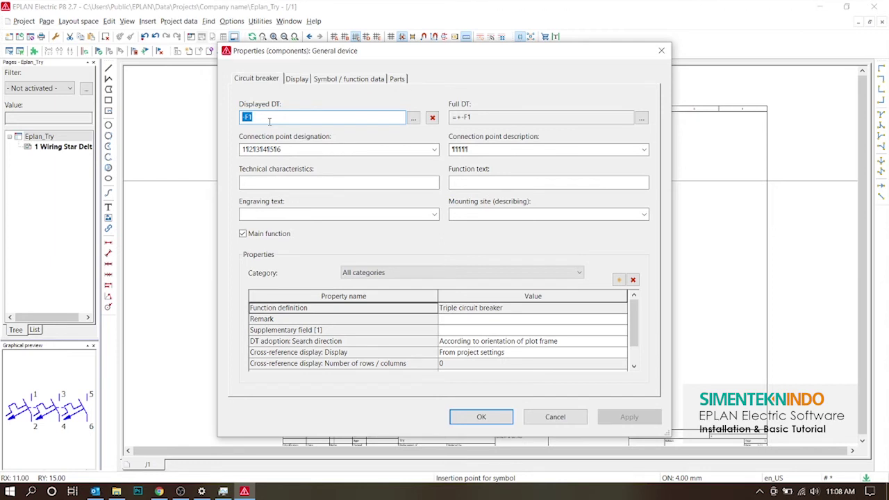
key(Return)
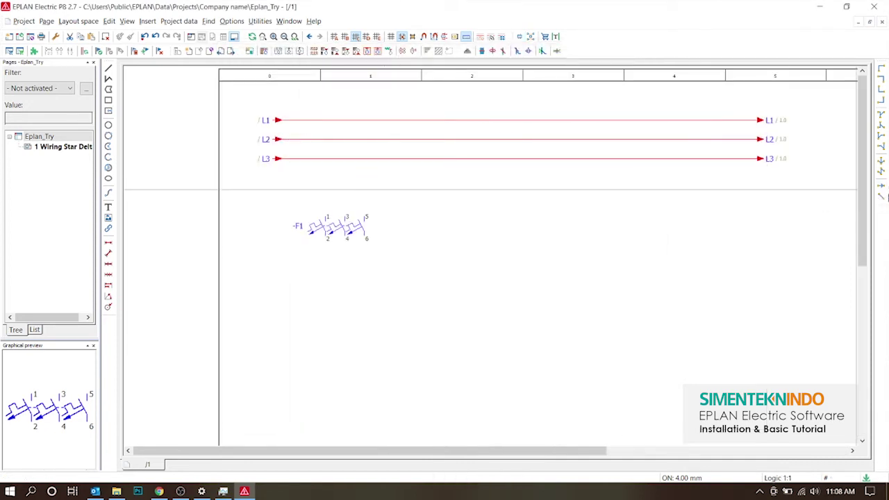
Add downward T-nodes on L1, L2 and L3 to connect the supply lines to terminals 1, 3 and 5 of -F1
click(882, 116)
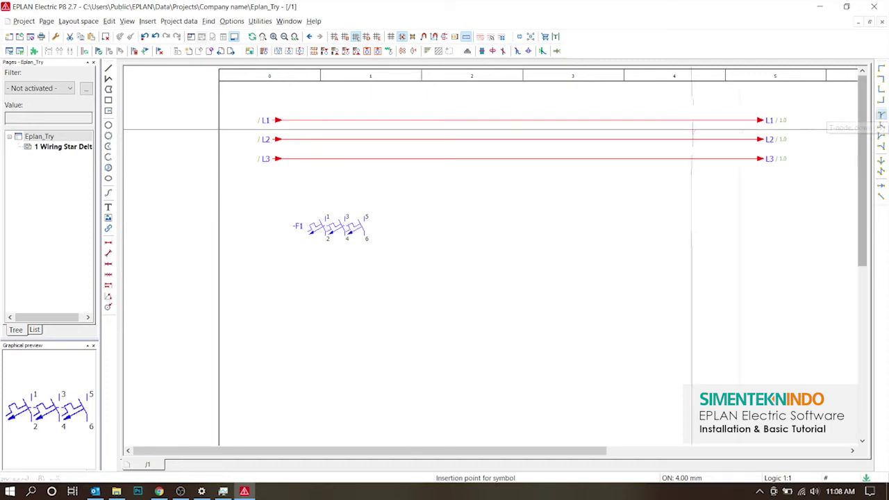
click(326, 120)
click(345, 139)
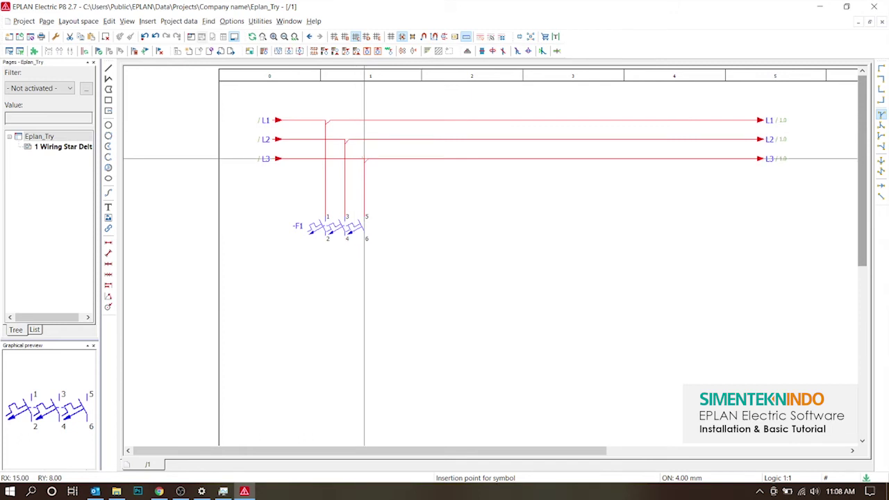
click(364, 158)
key(Escape)
scroll(369, 199, down, 3)
scroll(490, 109, up, 2)
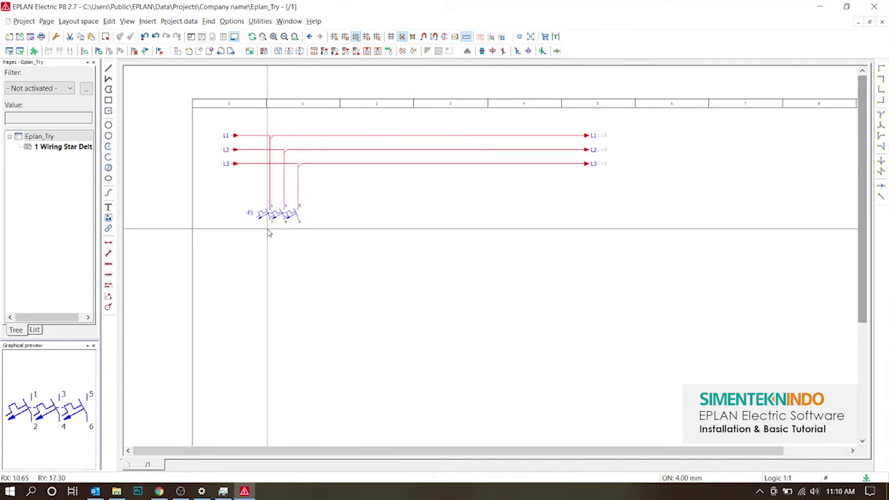
Start inserting another GB_symbol component, browse the multi-pole symbols and preview the three-pole switch disconnector QLTR3_1
click(518, 51)
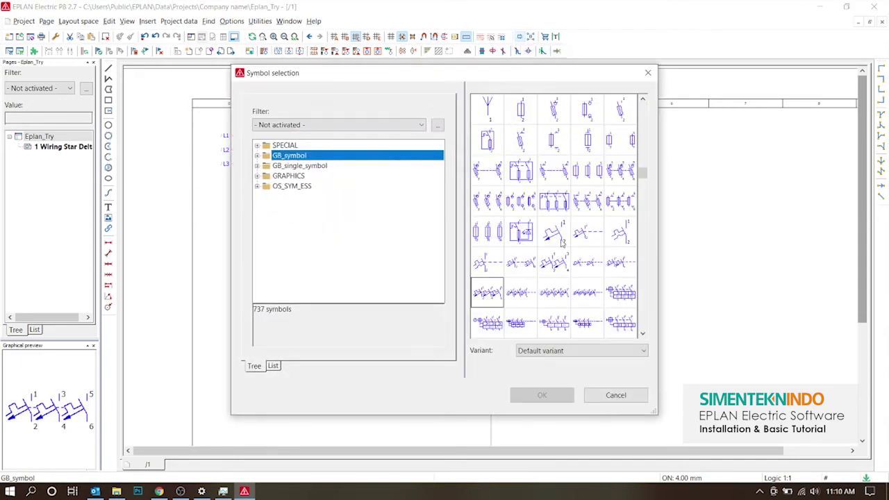
scroll(563, 241, down, 5)
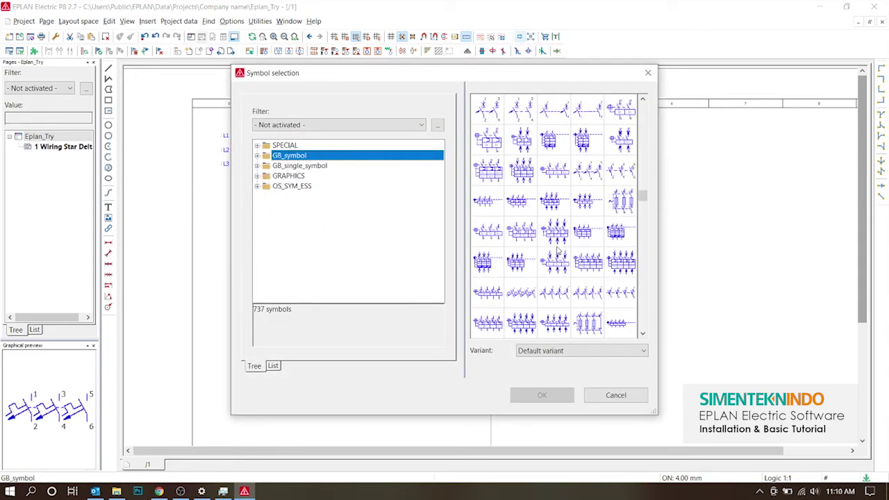
scroll(558, 253, down, 3)
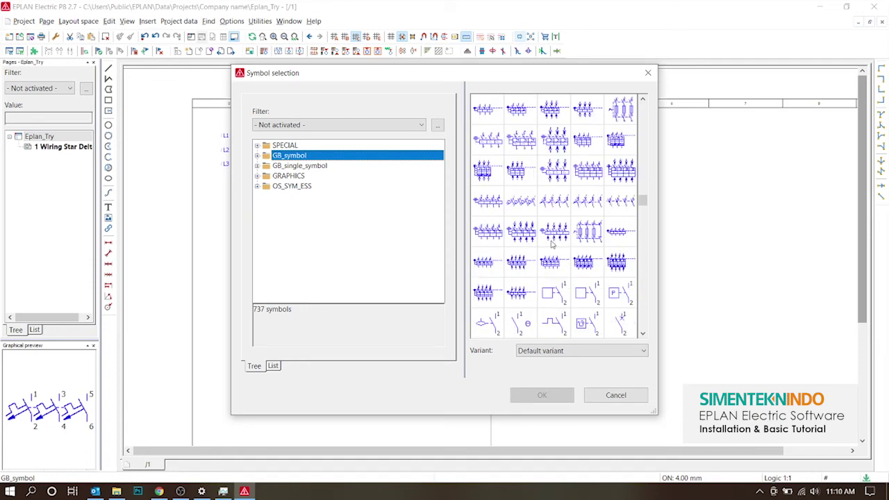
scroll(554, 241, up, 5)
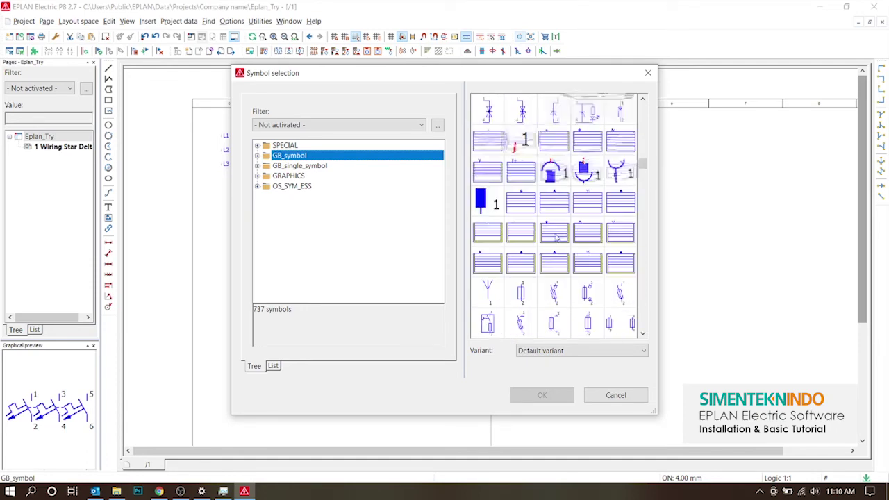
scroll(555, 238, down, 6)
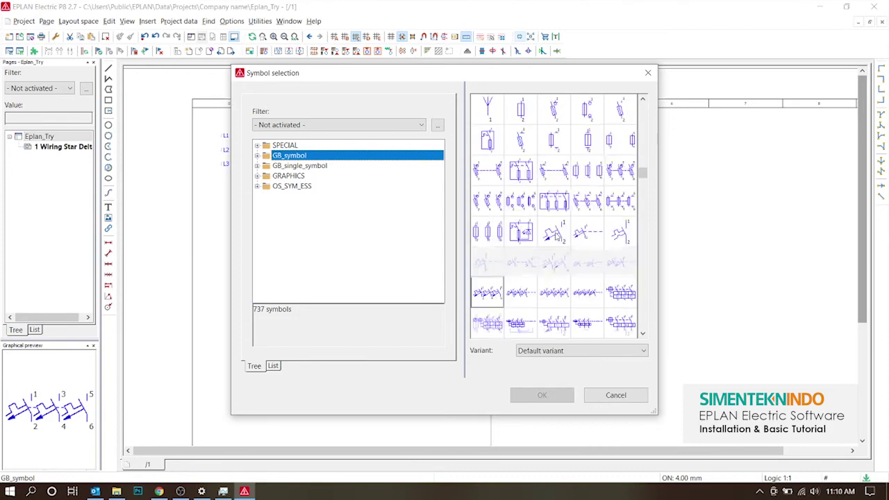
scroll(556, 236, down, 5)
scroll(584, 216, up, 4)
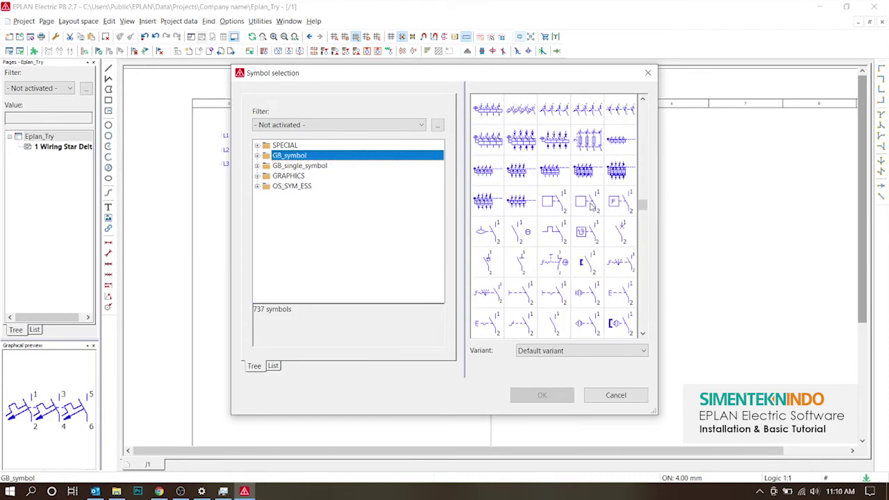
scroll(625, 222, down, 3)
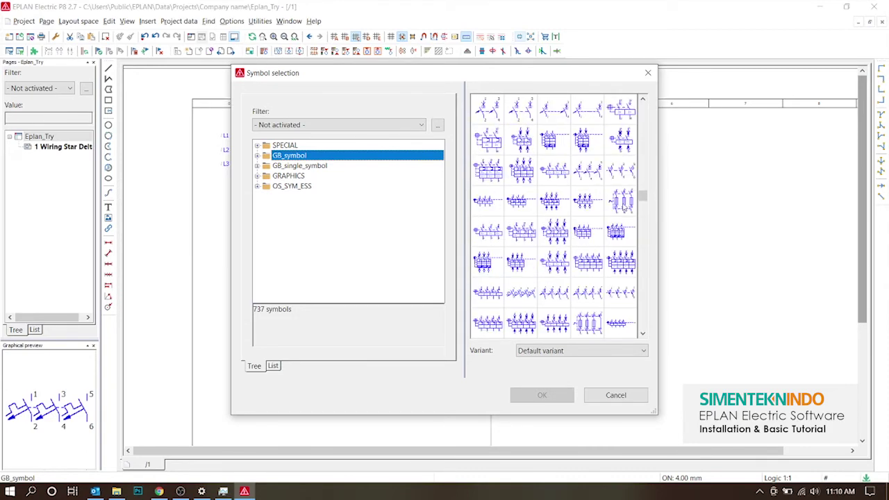
click(621, 172)
Insert the three-pole switch Q3_1 directly below circuit breaker -F1, in line with its poles, with the designation -K.1
scroll(595, 239, down, 3)
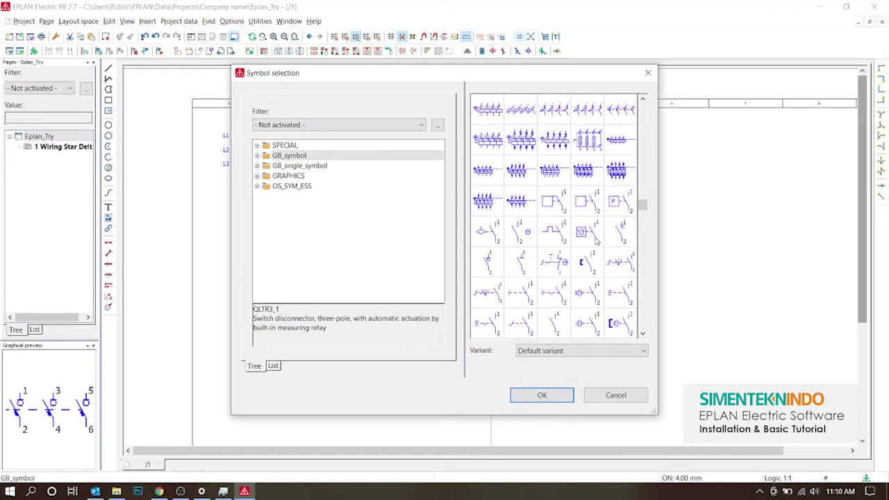
scroll(569, 221, down, 4)
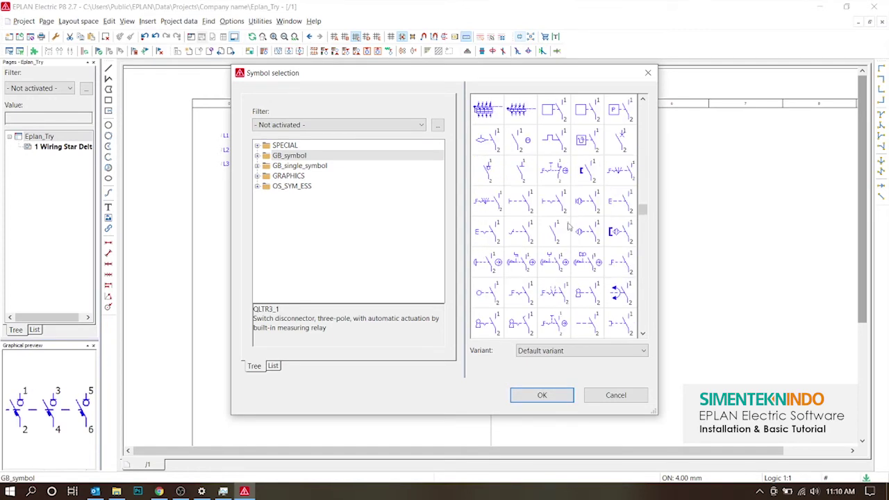
scroll(569, 236, down, 5)
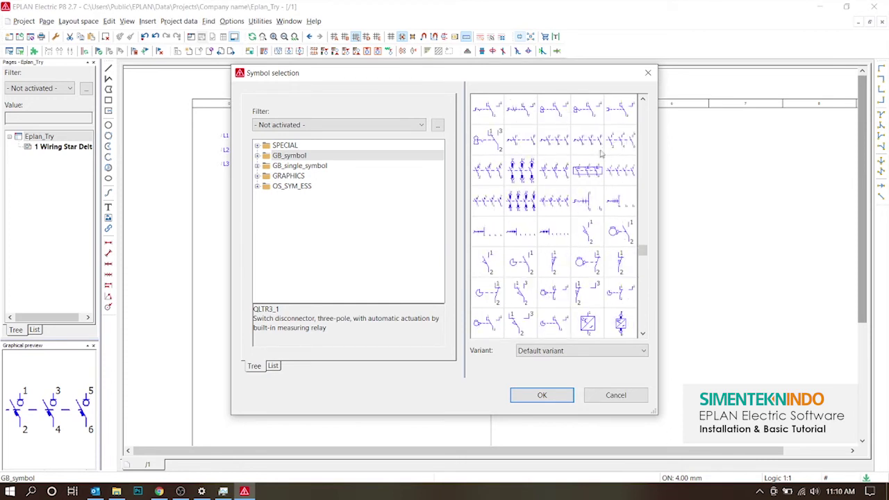
click(616, 147)
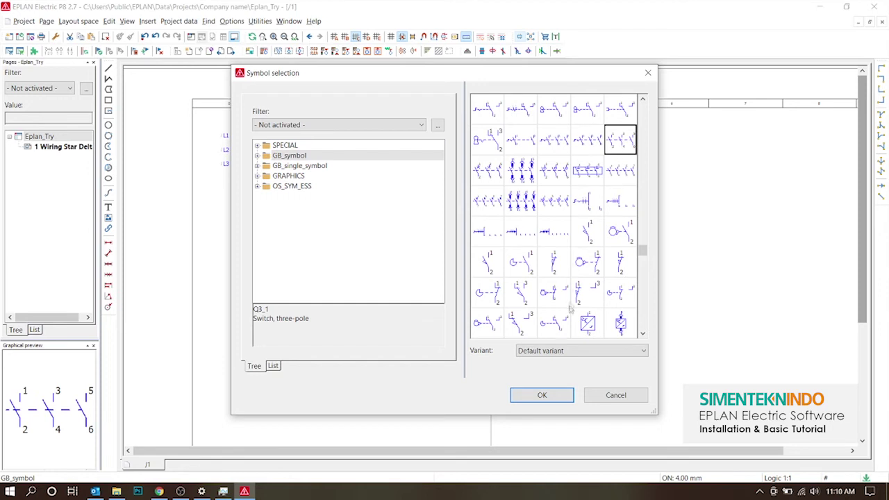
click(541, 395)
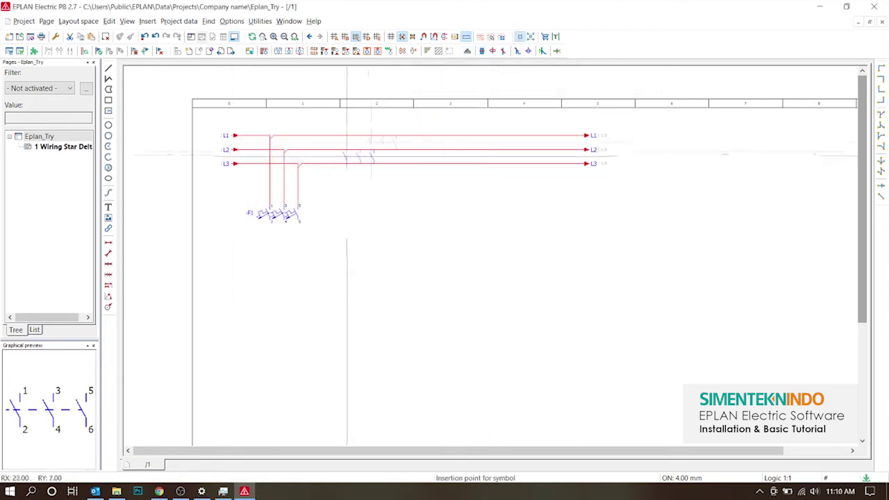
click(270, 283)
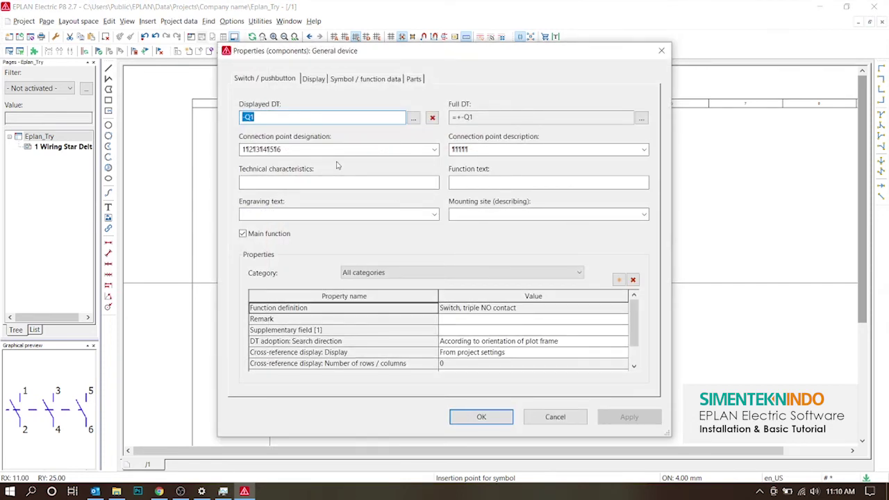
text(-K-)
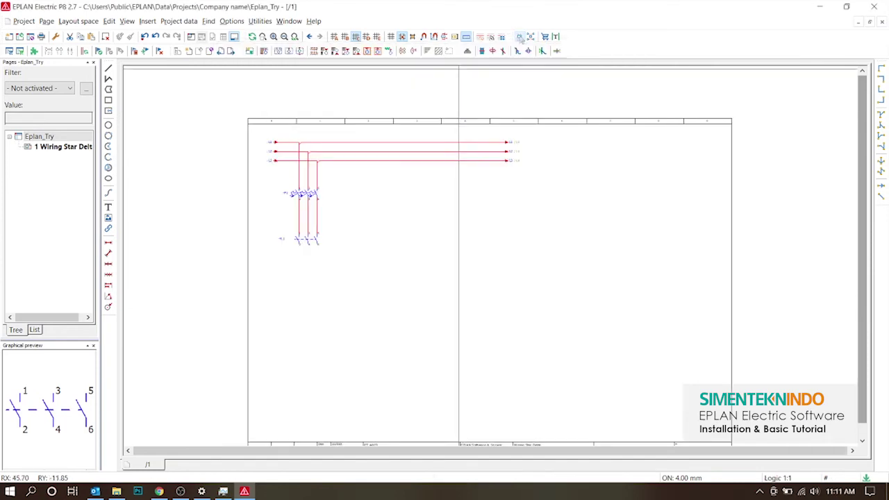
Insert the three-pole thermal overload symbol from GB_symbol below the -K.1 contacts, aligned with their poles, with the designation -OV1
click(521, 38)
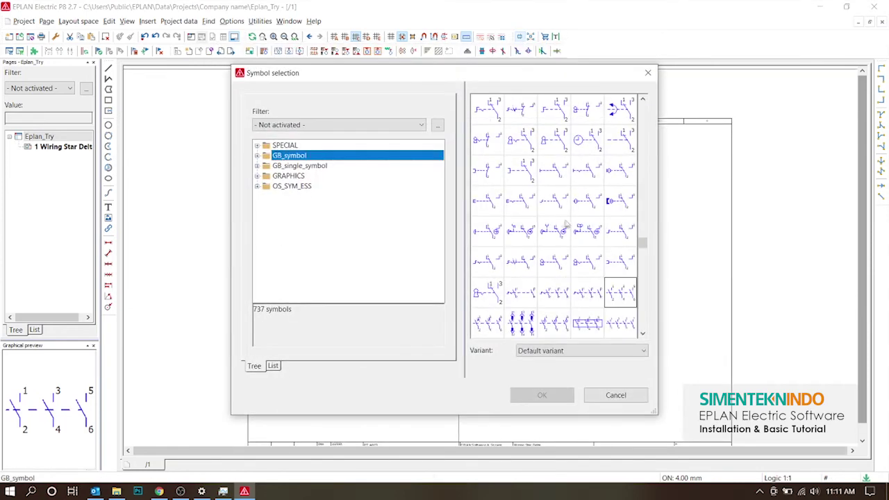
scroll(569, 225, up, 5)
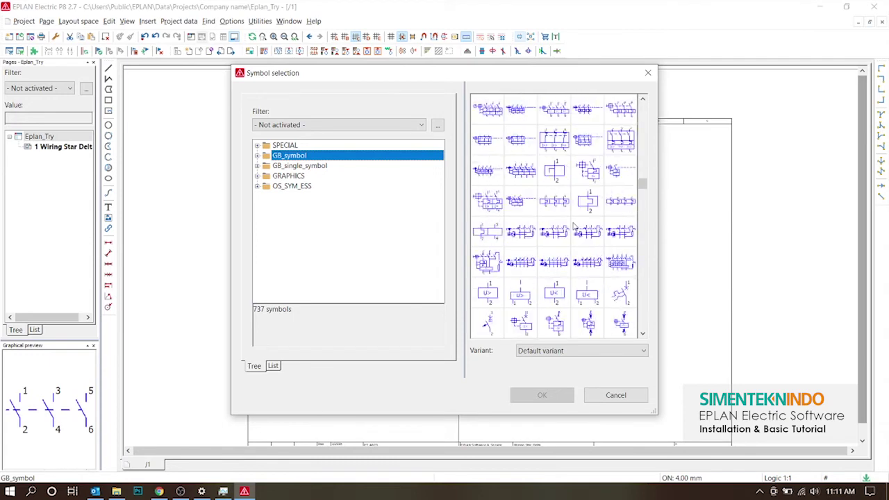
scroll(574, 224, up, 3)
scroll(575, 235, down, 3)
click(554, 201)
click(542, 394)
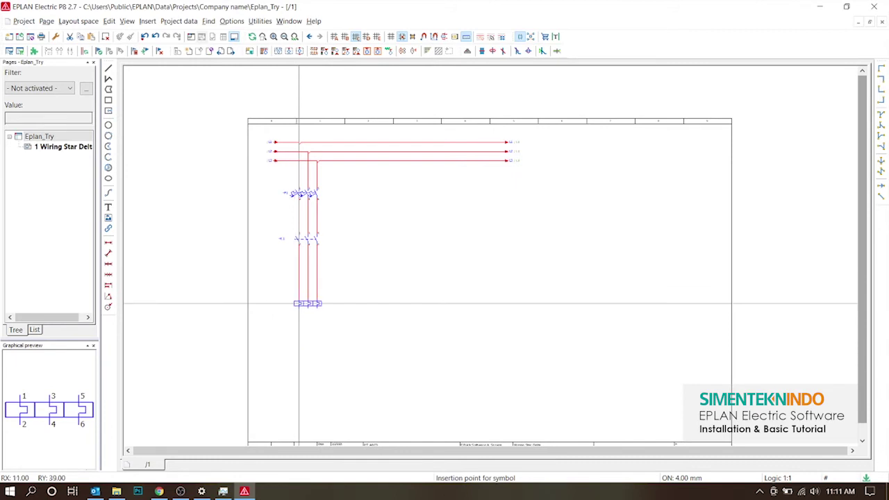
click(299, 294)
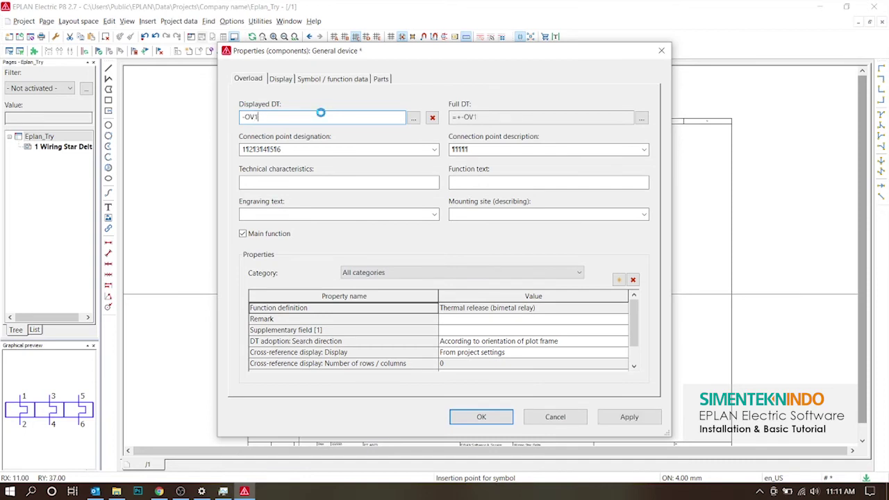
key(Return)
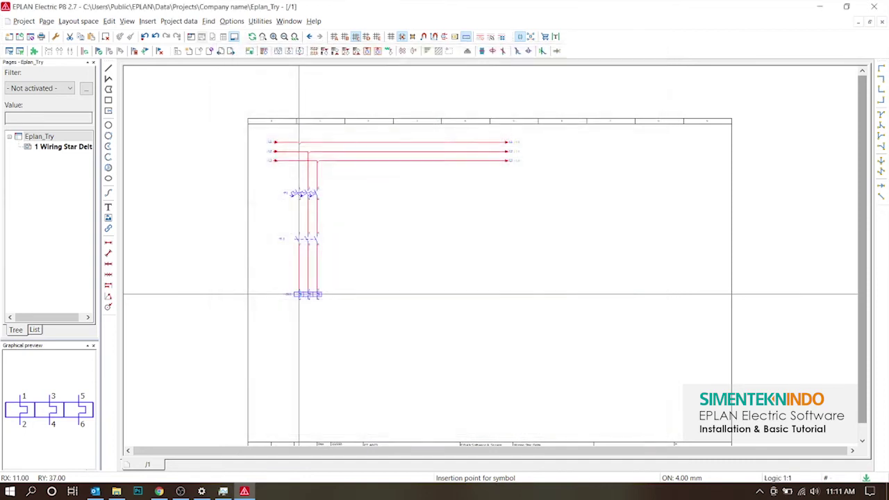
scroll(288, 303, up, 2)
scroll(288, 304, down, 4)
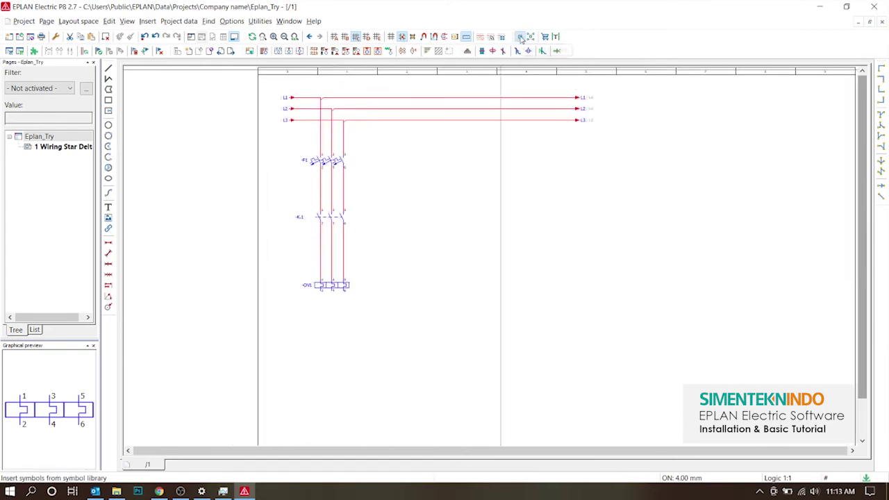
Insert the three-phase induction motor M6 with star-delta connection from GB_symbol below -OV1, aligned with its three lines
click(521, 37)
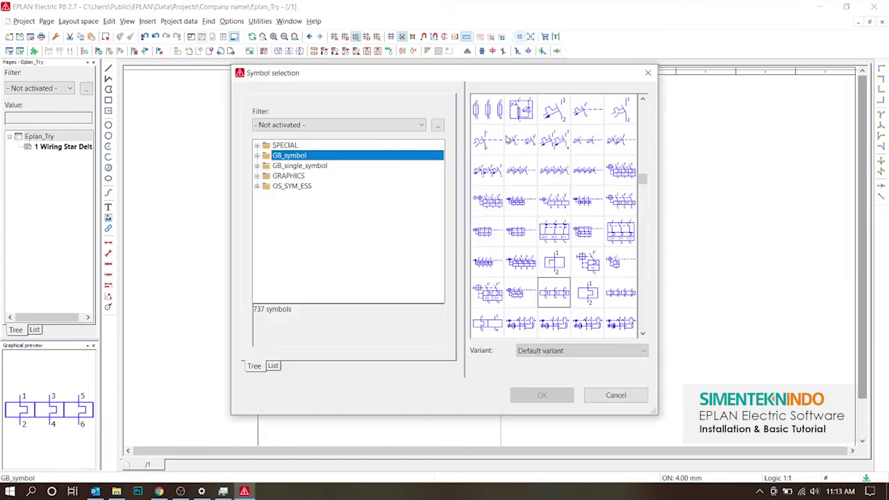
scroll(547, 232, down, 10)
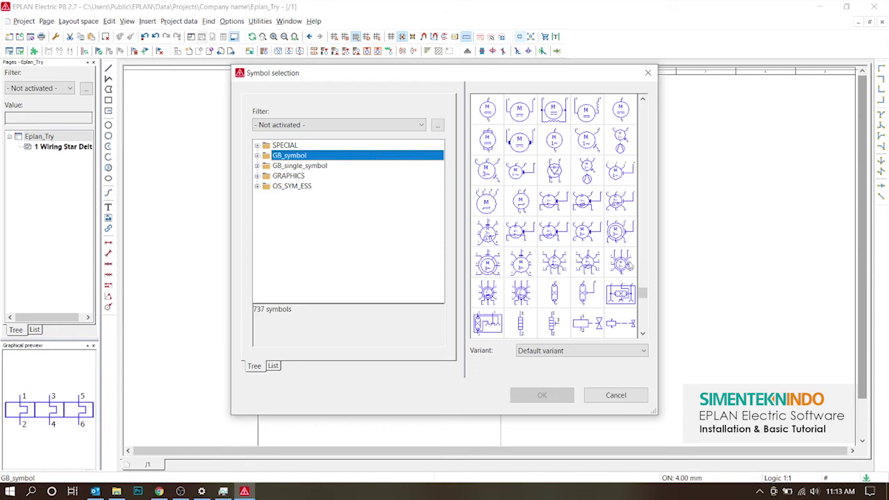
click(584, 242)
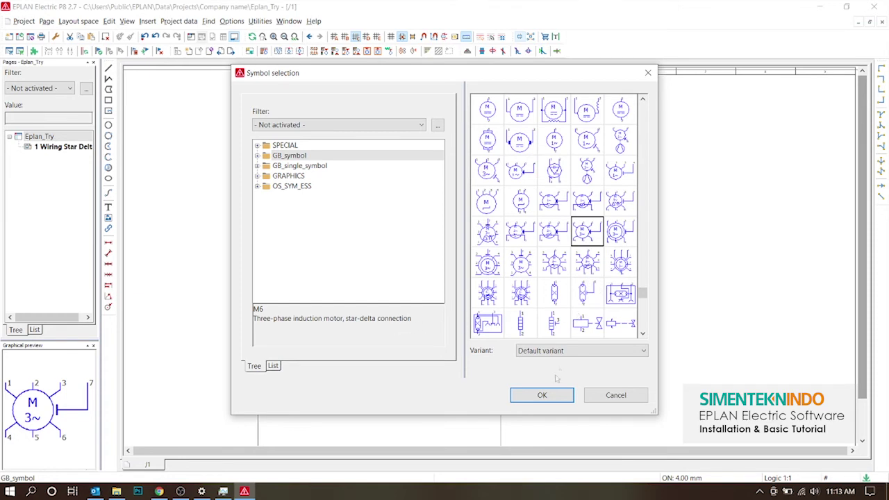
click(542, 395)
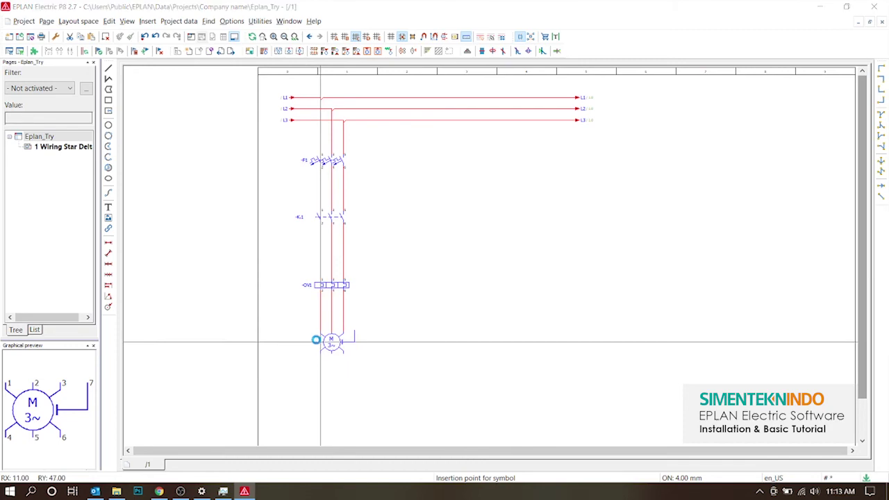
click(317, 346)
key(Return)
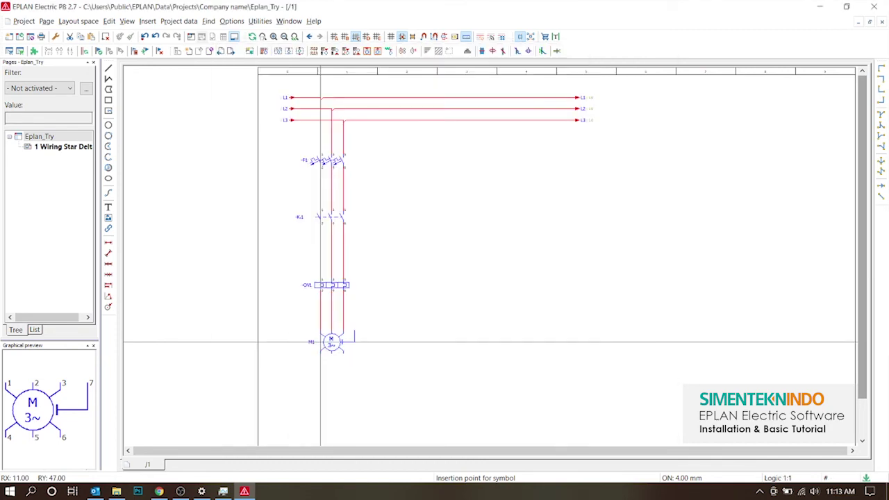
Insert the three-pole switch Q3_1 below motor -M1, in line with its lower terminals, with the designation -K.STAR
scroll(369, 328, down, 2)
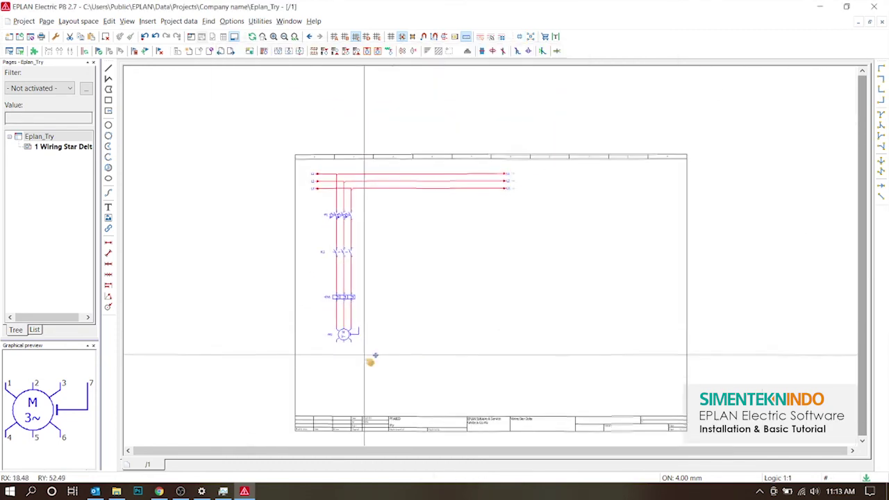
scroll(364, 371, up, 3)
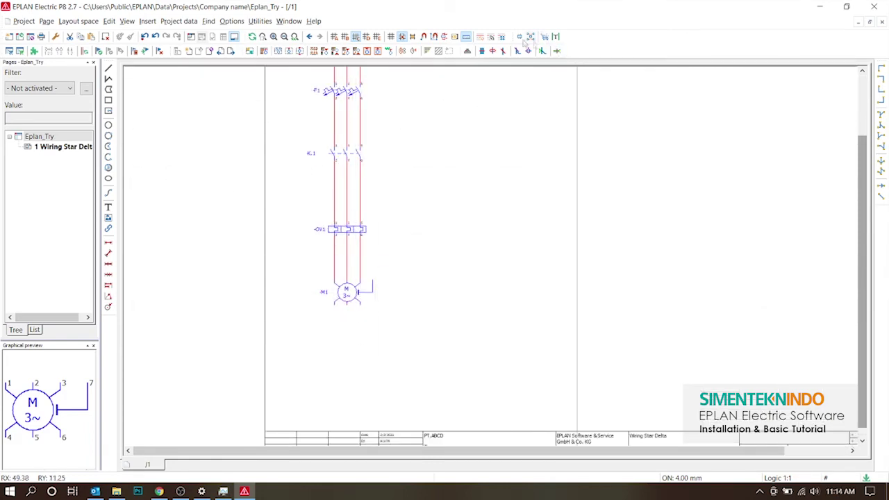
key(Insert)
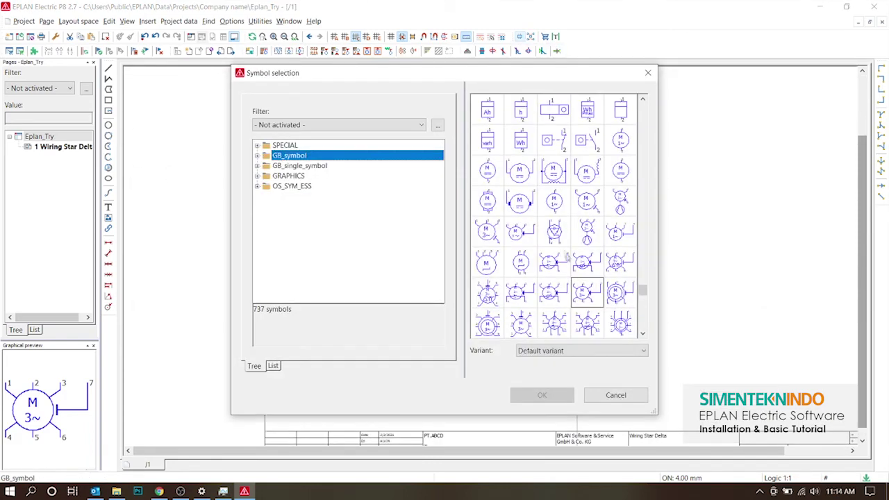
scroll(567, 257, up, 10)
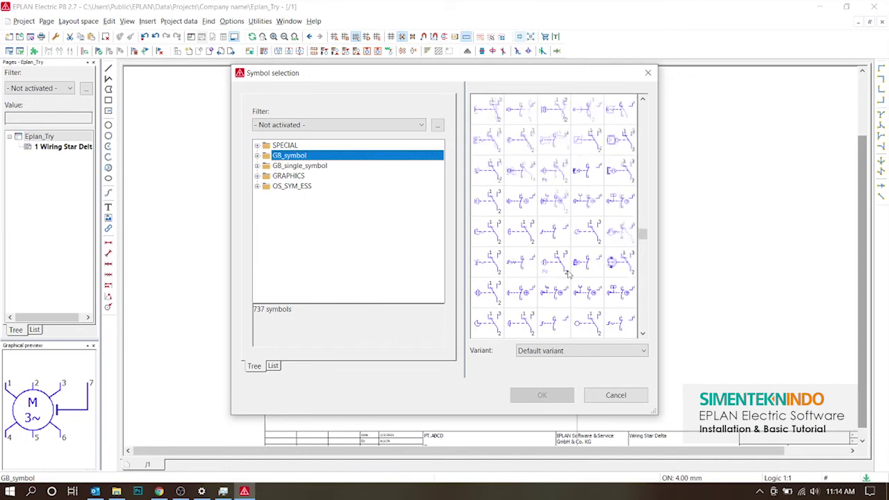
scroll(567, 273, down, 3)
click(620, 170)
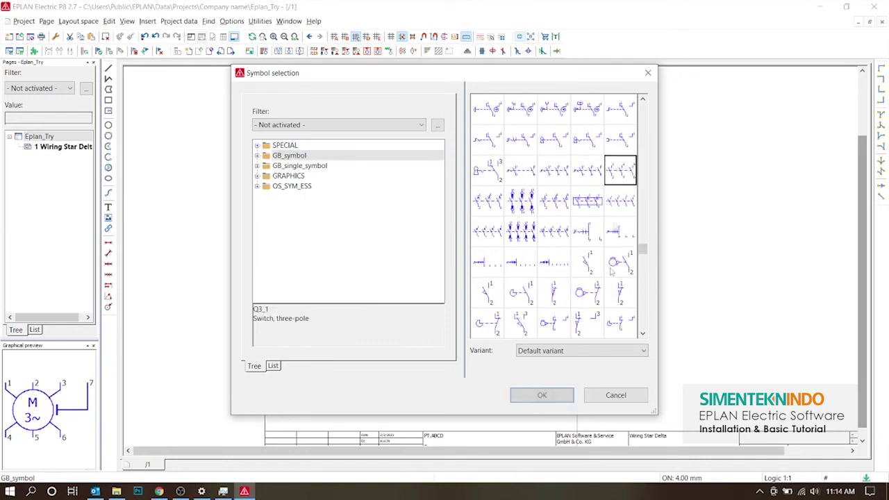
click(542, 395)
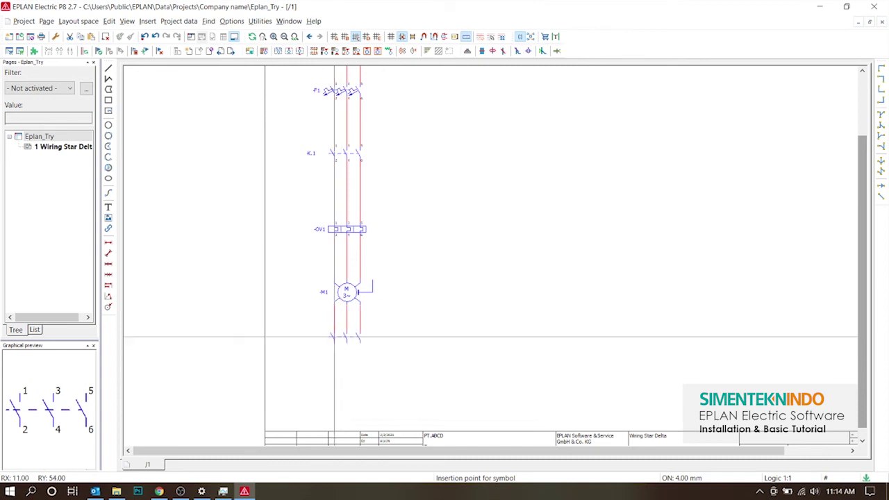
click(335, 337)
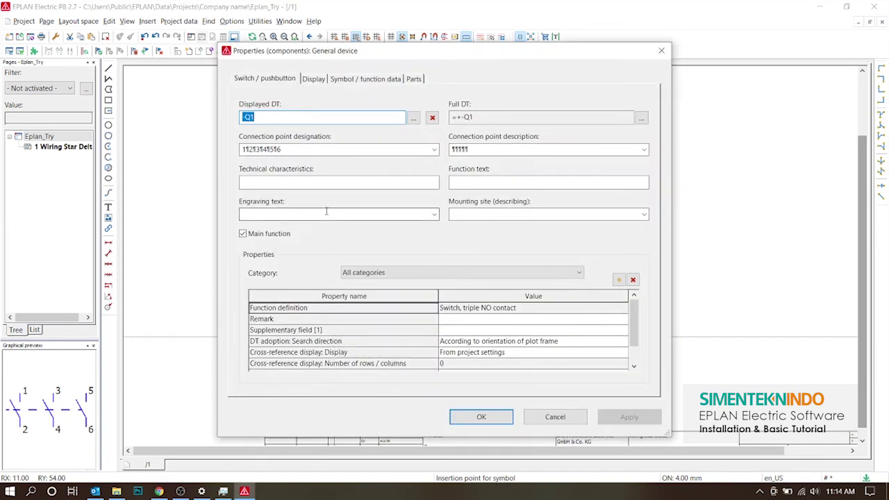
key(BackSpace)
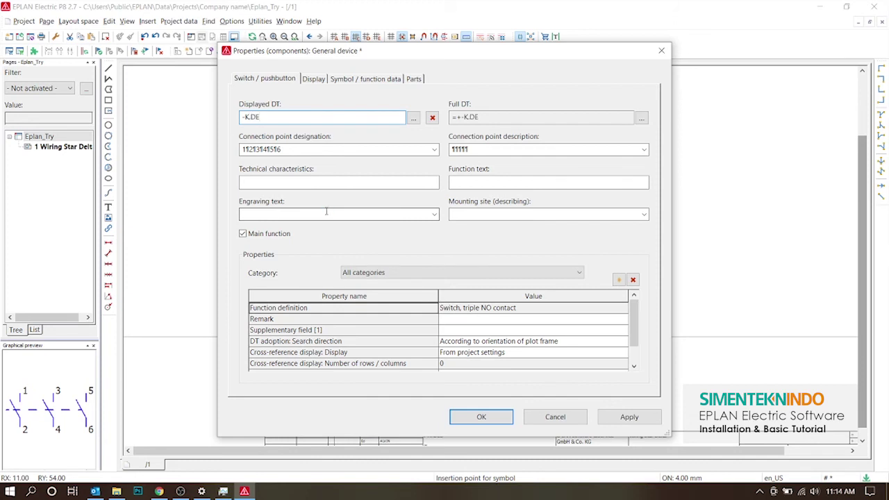
key(Return)
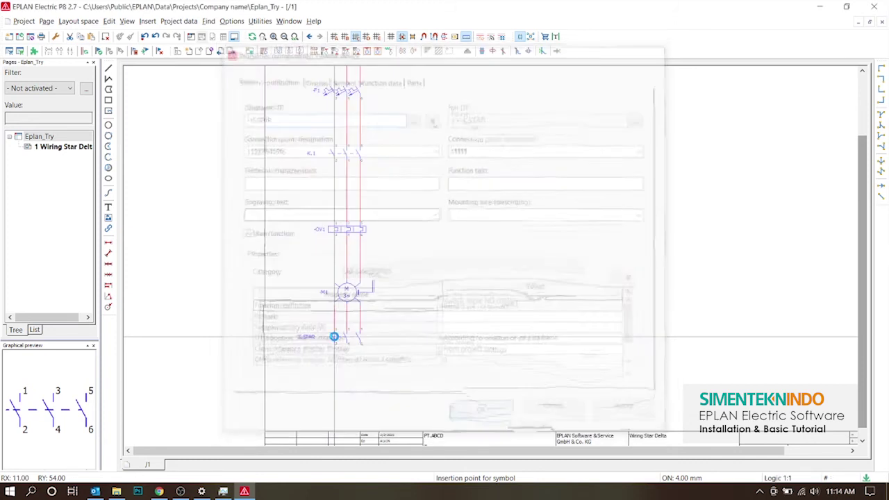
Bridge the three lower terminals of -K.STAR into a star point using two corner angles and an upward T-node in the middle
scroll(368, 314, up, 5)
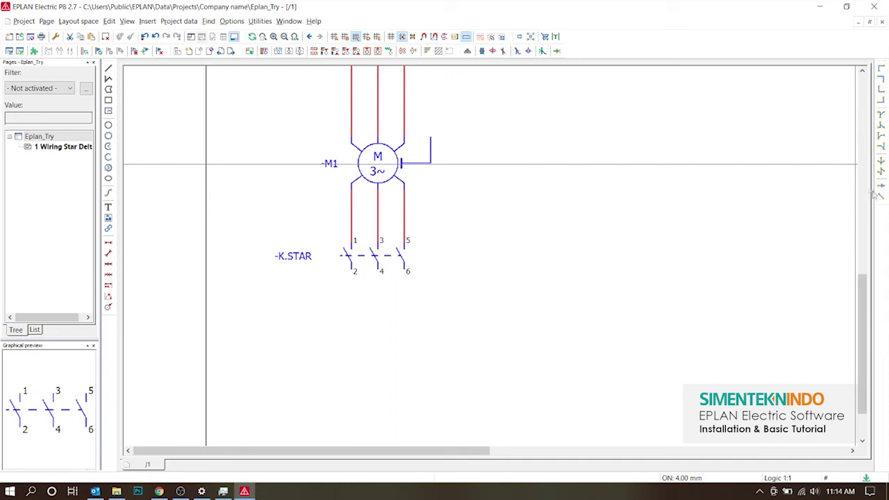
click(881, 88)
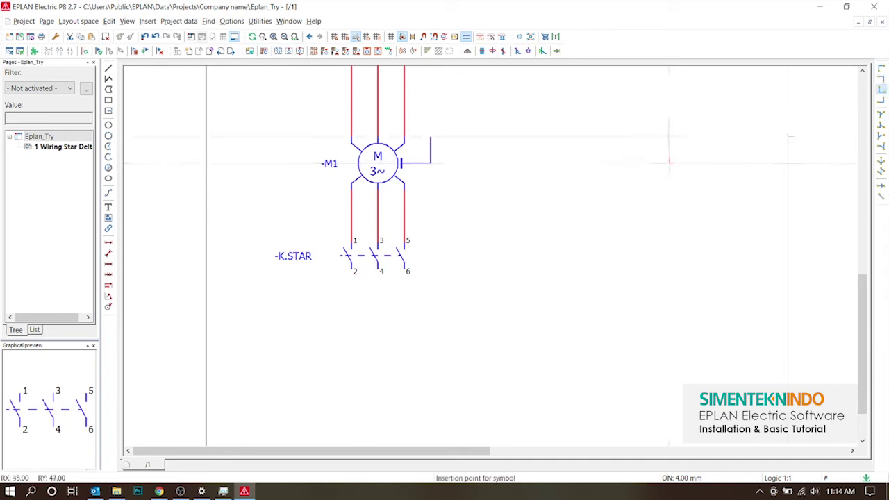
click(352, 308)
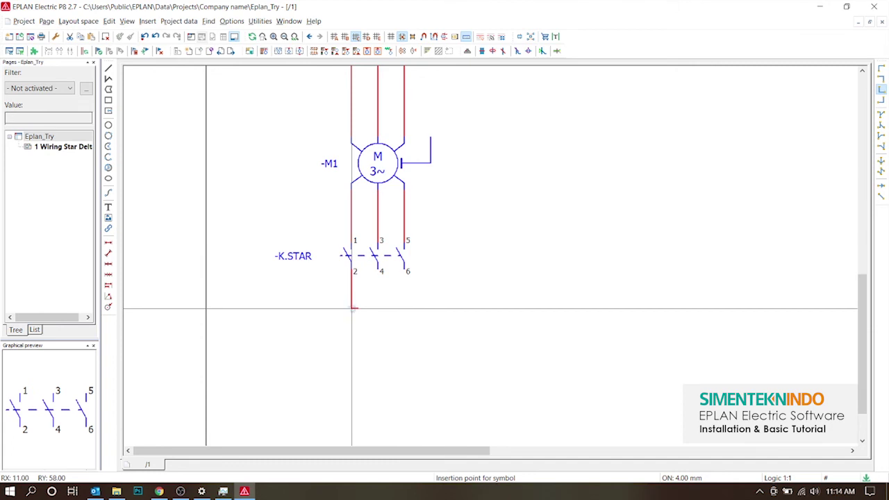
click(882, 100)
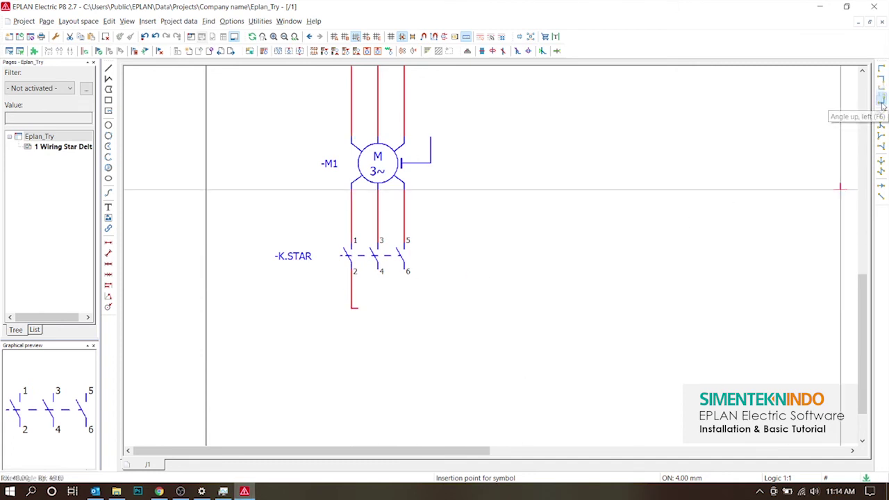
click(405, 308)
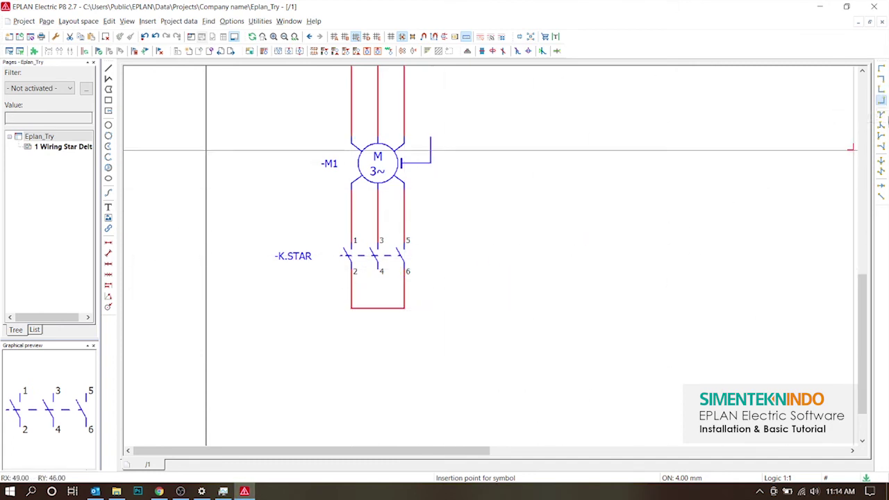
click(881, 127)
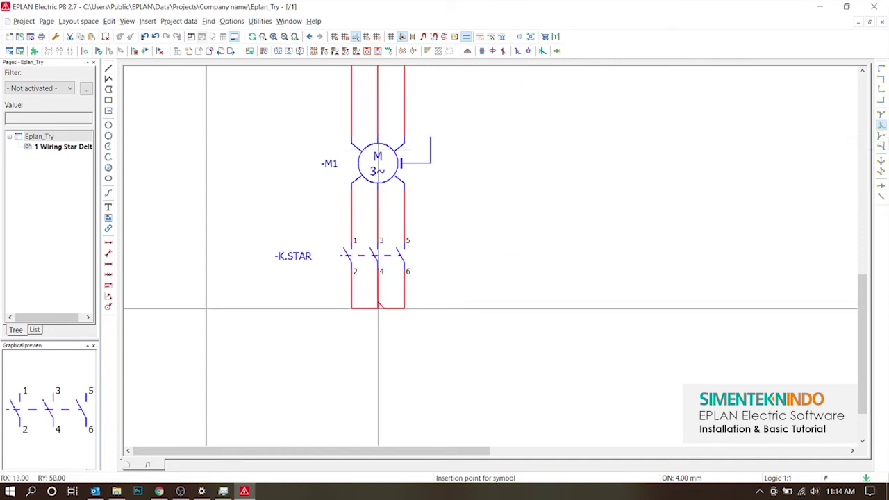
Insert the three-pole switch Q3_1 beside -K.1 at the same height as -K.DELTA, and shift it slightly farther from -K.1
scroll(501, 186, down, 6)
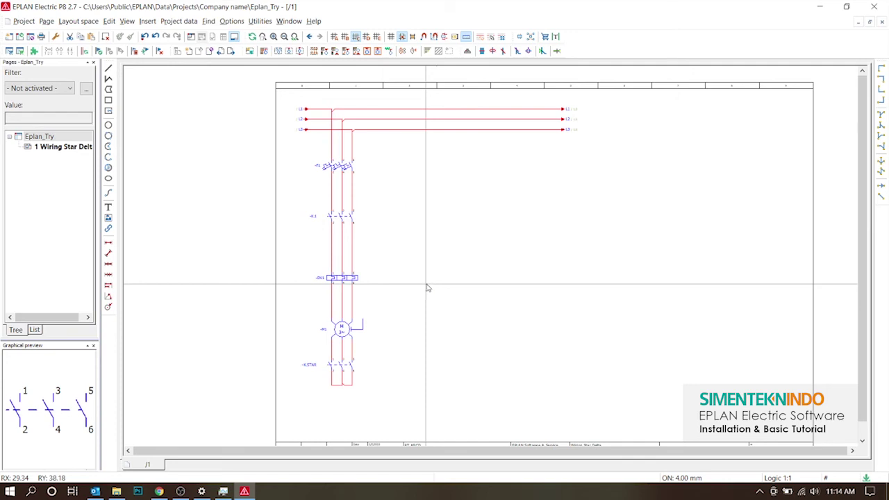
click(520, 37)
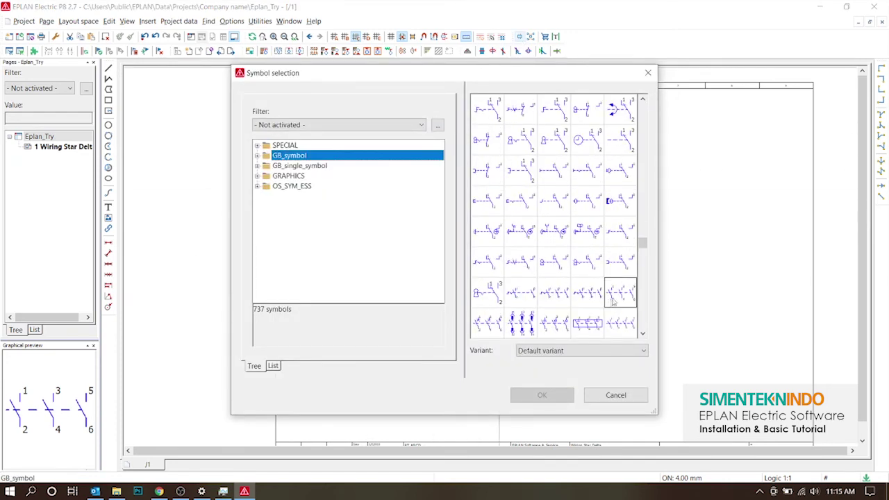
click(613, 299)
click(541, 395)
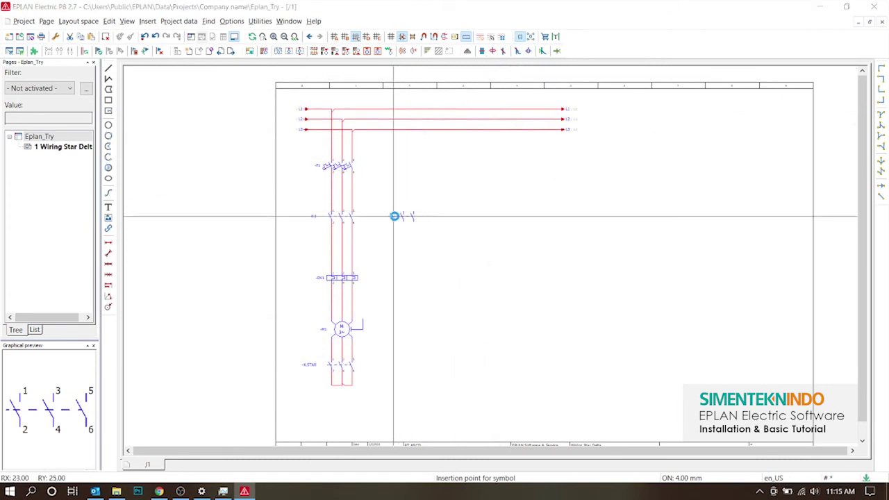
click(393, 216)
text(-K.DELTA)
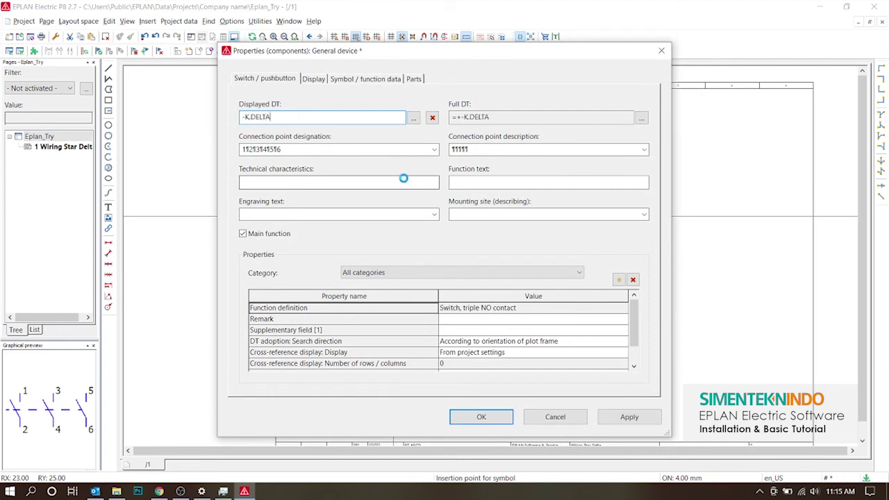
key(Return)
scroll(395, 218, up, 2)
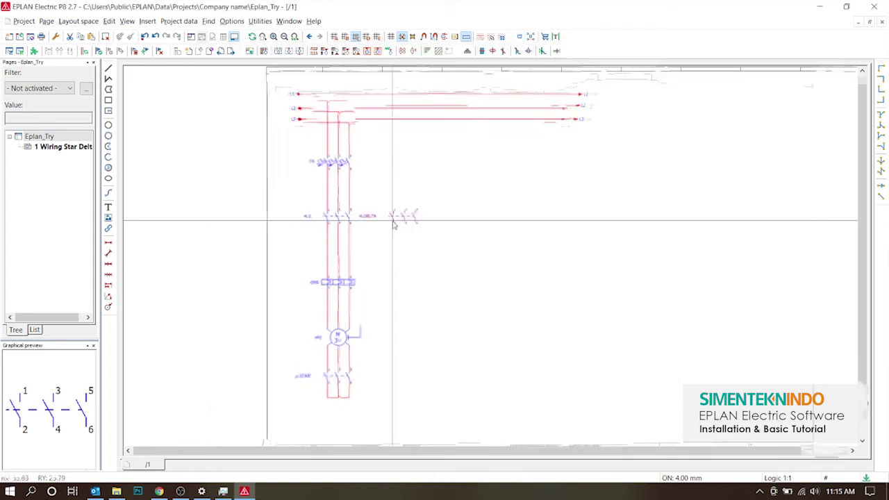
drag(400, 215, 419, 218)
Place three staggered up-left angles below the -K.DELTA poles, level with the area between -M1 and -K.STAR
scroll(449, 230, down, 2)
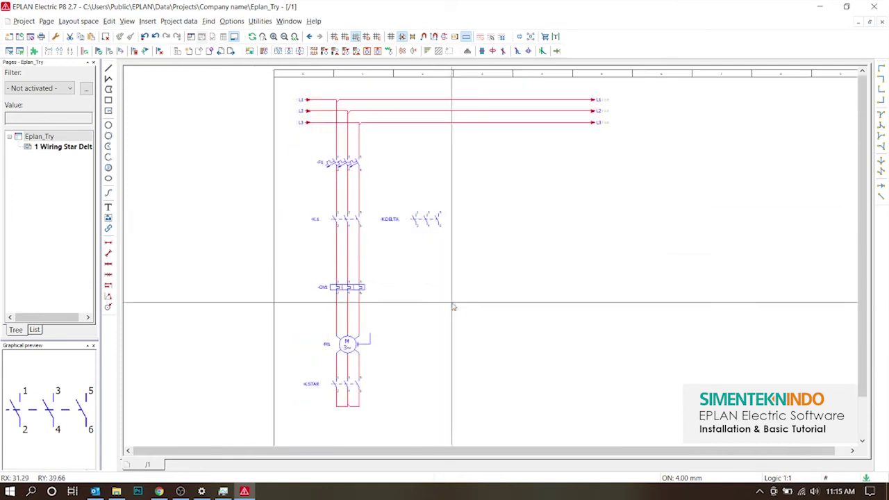
middle_drag(433, 346, 451, 286)
scroll(442, 289, up, 2)
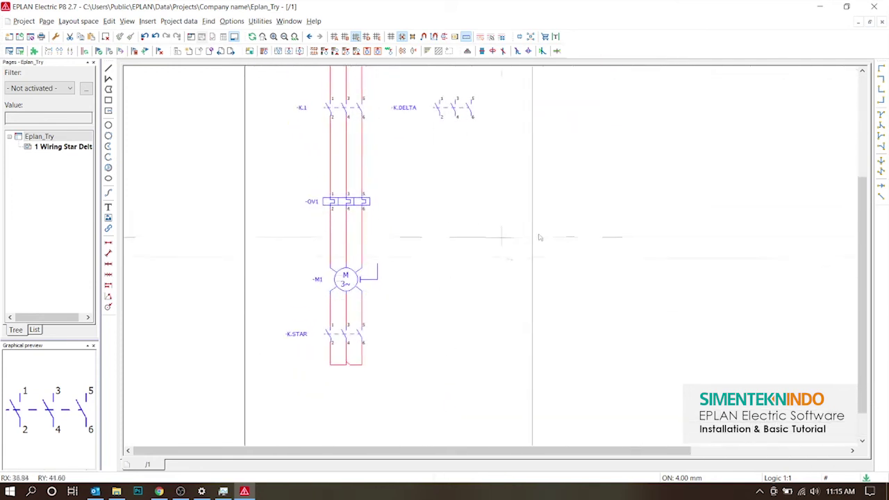
click(882, 101)
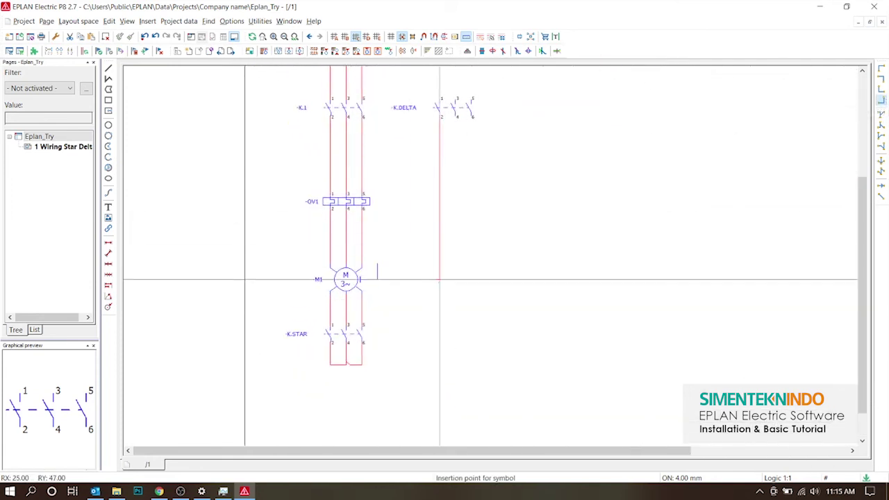
click(439, 302)
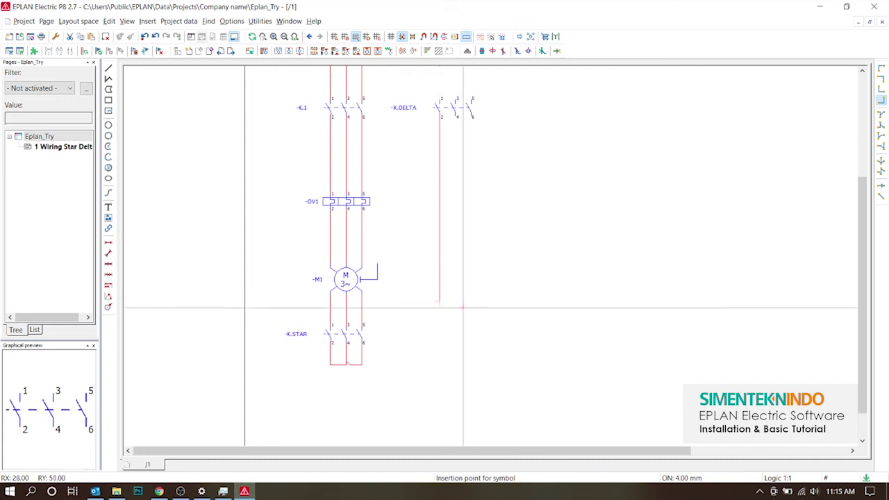
click(455, 311)
click(471, 318)
key(Escape)
Move the -K.STAR contacts together with their star bridge farther down from motor -M1
scroll(352, 349, up, 2)
drag(295, 304, 397, 382)
drag(367, 328, 367, 351)
Add T-nodes to the right on the first and middle lines below -M1 to connect the three -K.DELTA output lines
click(882, 137)
click(320, 279)
click(344, 290)
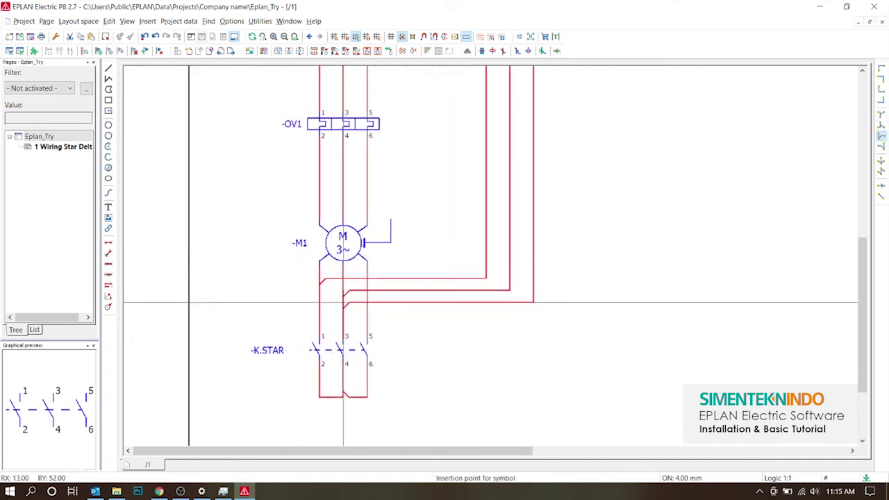
click(343, 302)
key(Escape)
Add staggered T-nodes to the right on the three lines between -F1 and -K.1 for the -K.DELTA branch
scroll(584, 313, down, 3)
scroll(512, 199, up, 2)
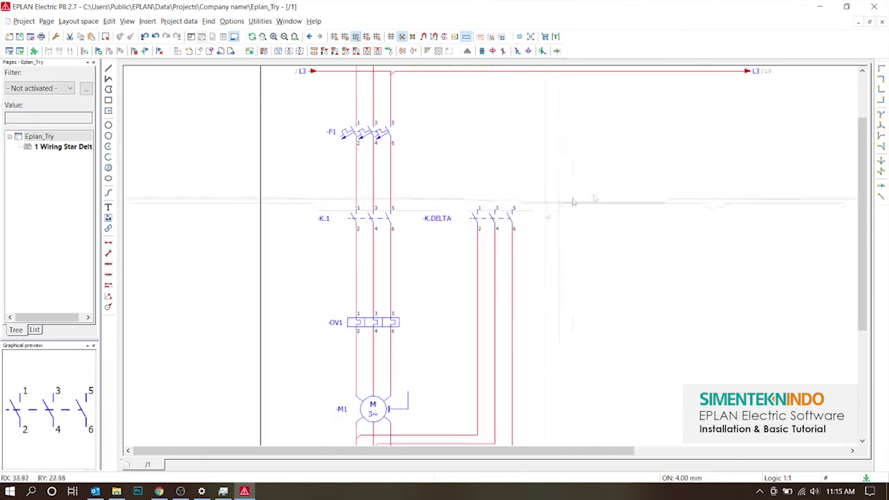
click(882, 137)
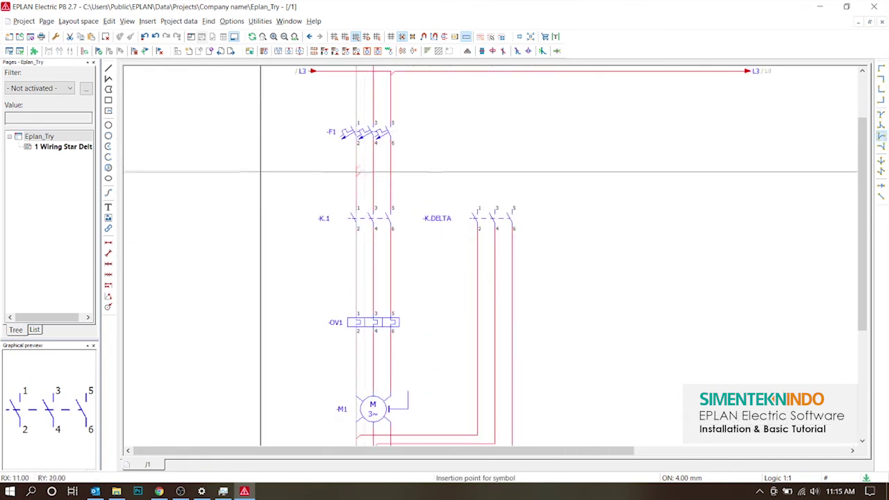
click(391, 184)
Place down-left angles above the three -K.DELTA poles, aligned with the T-nodes so the branch lines connect
click(882, 79)
click(478, 167)
click(494, 184)
key(Escape)
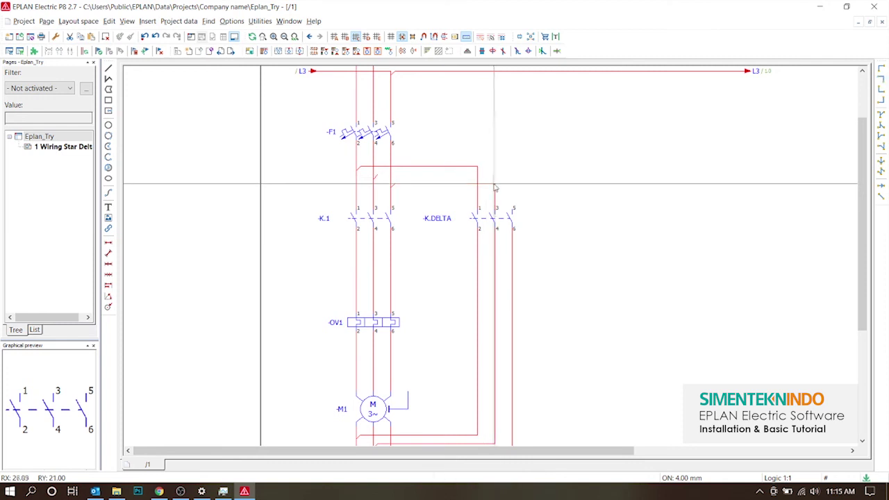
scroll(494, 184, up, 2)
drag(496, 184, 497, 178)
click(498, 181)
scroll(412, 317, down, 4)
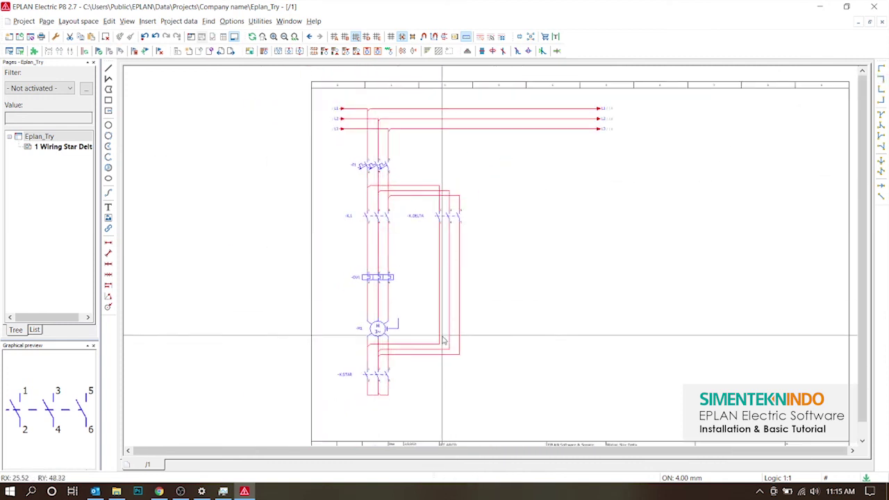
scroll(413, 317, up, 2)
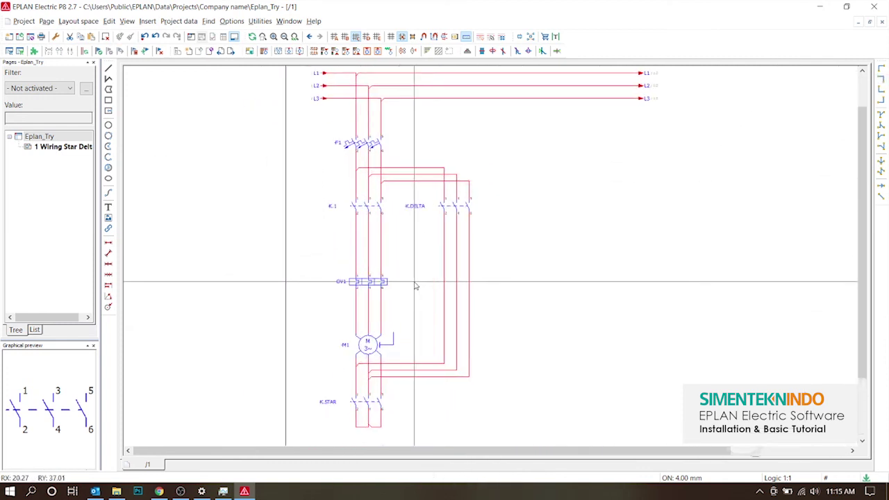
scroll(452, 317, up, 3)
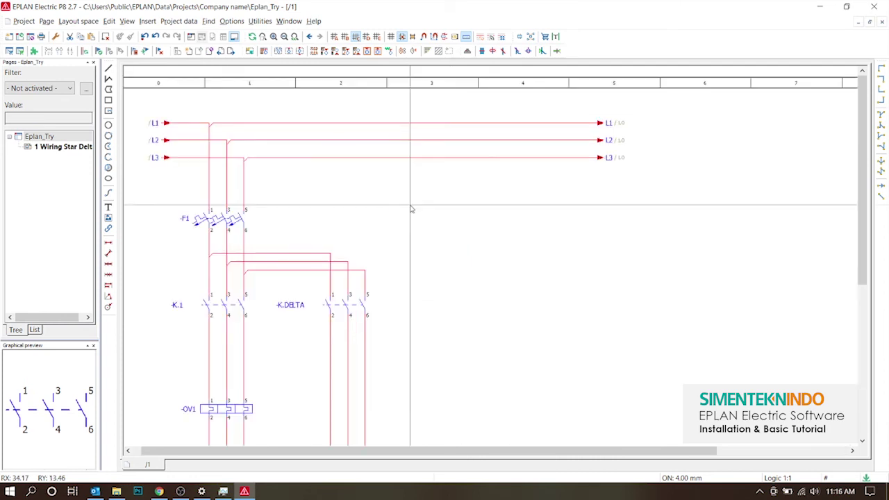